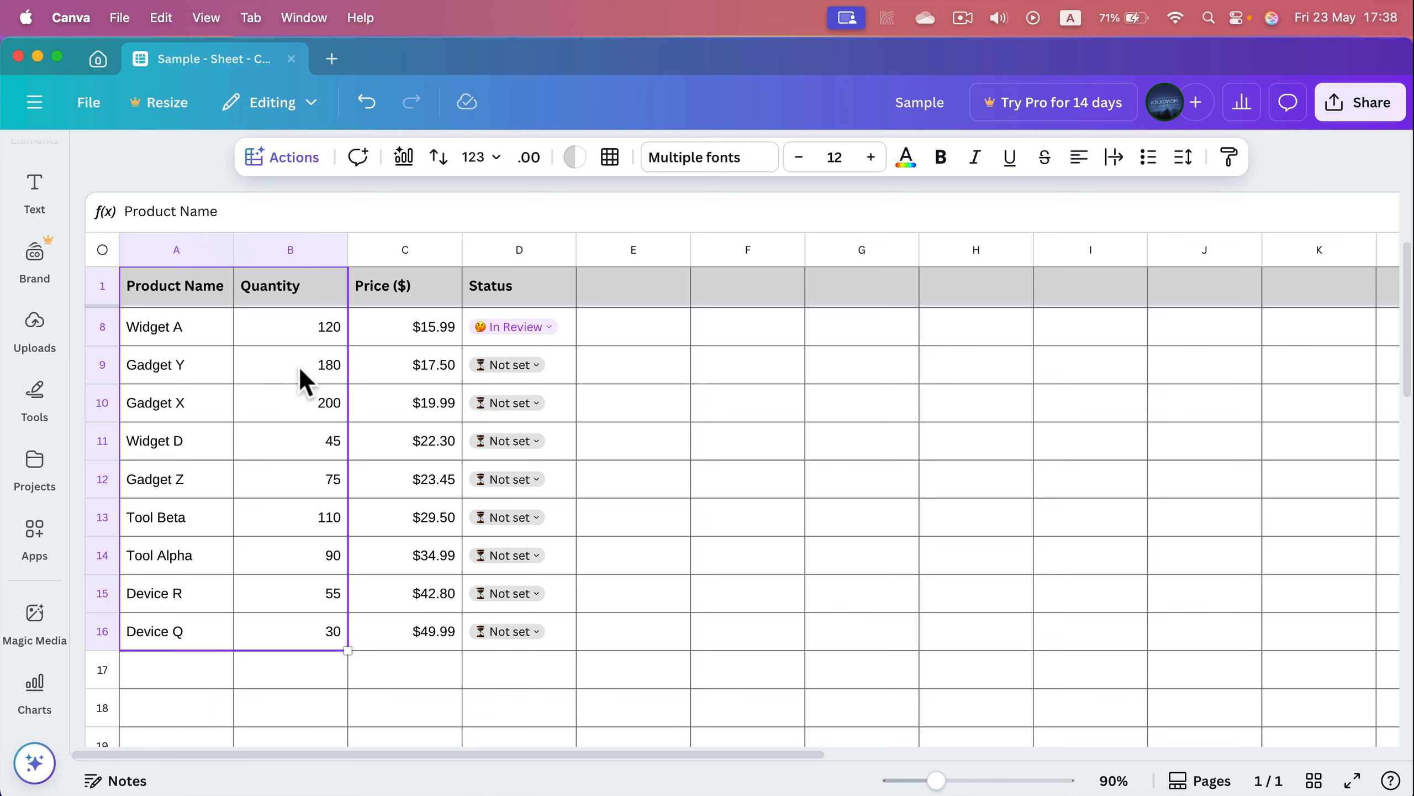
Insert a bar chart of the Product Name and Quantity data using Magic Charts
click(409, 161)
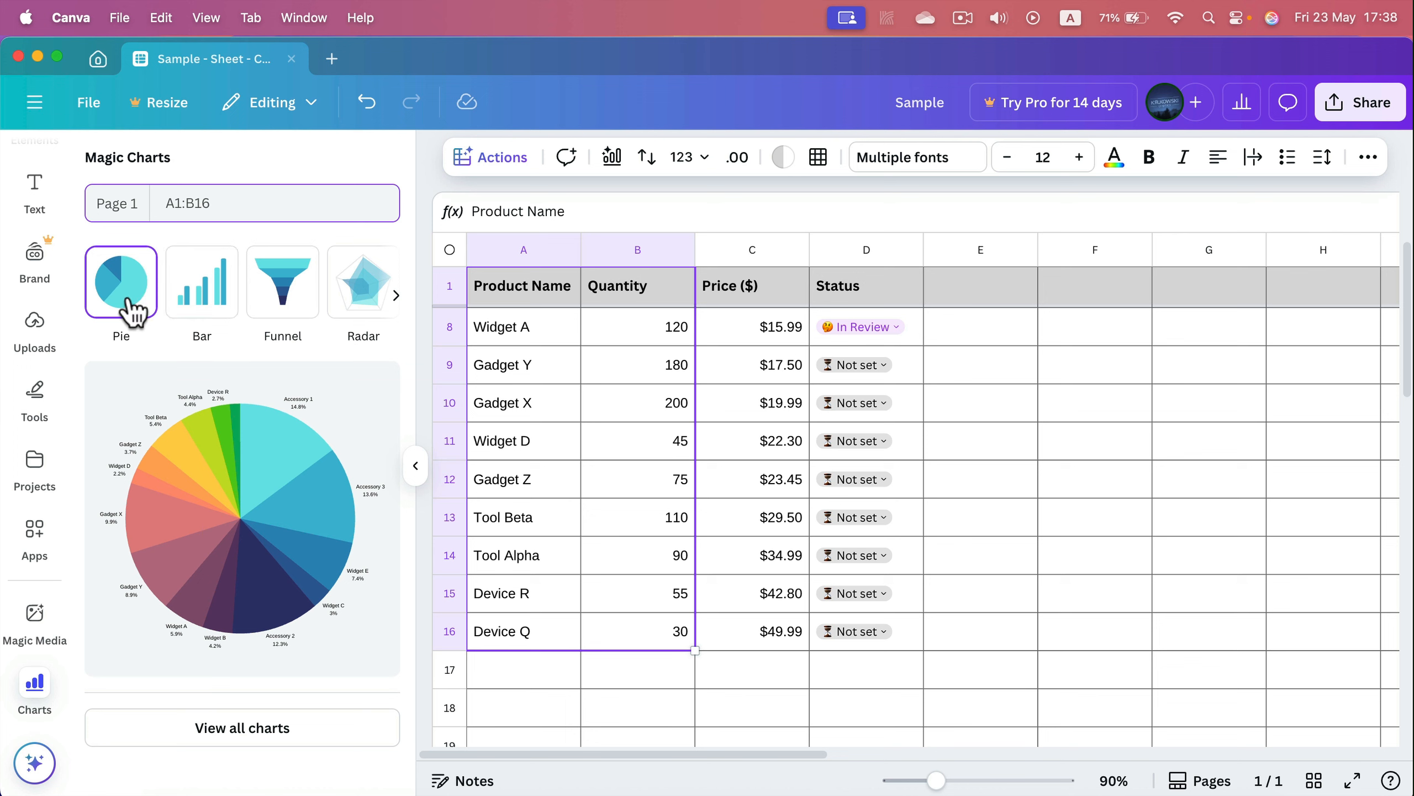
click(200, 291)
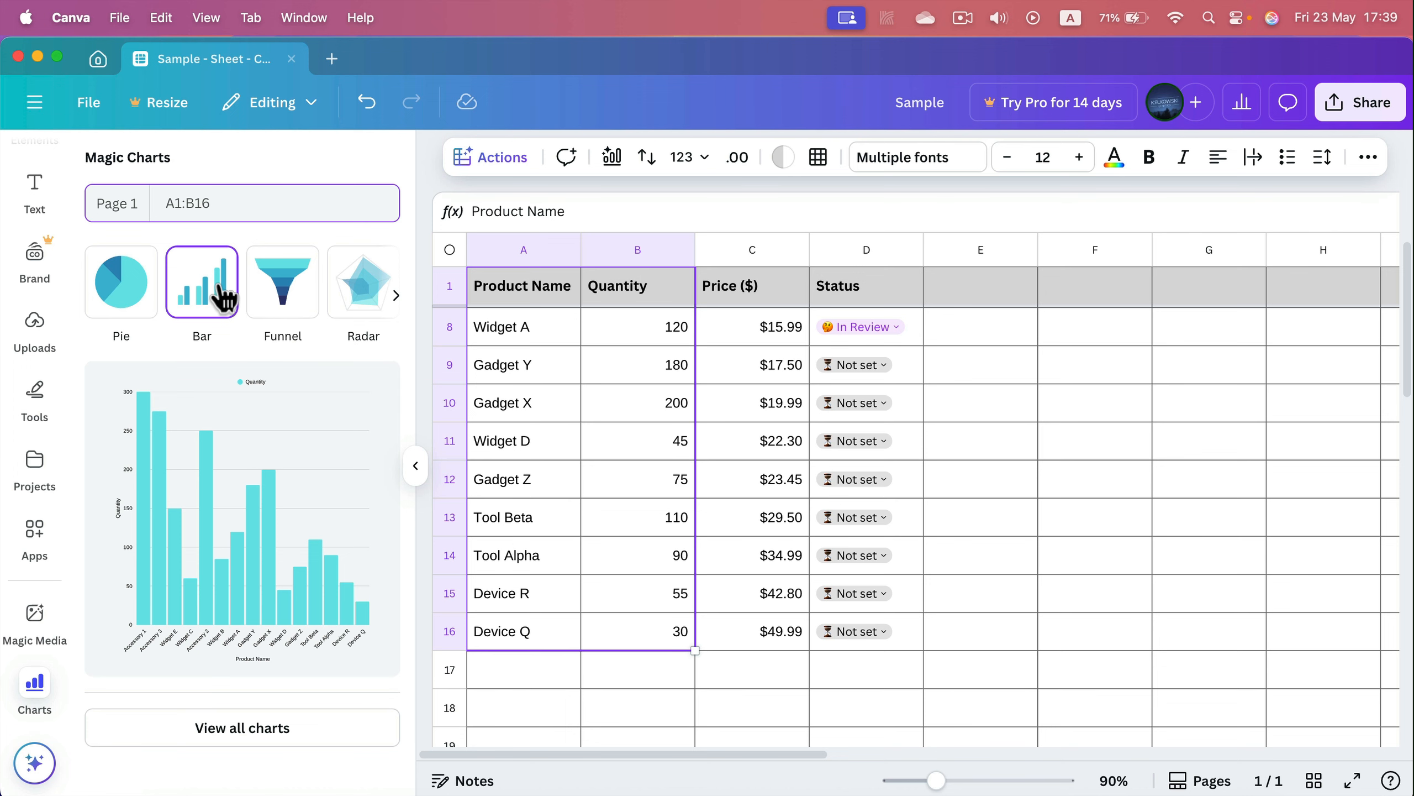
click(229, 439)
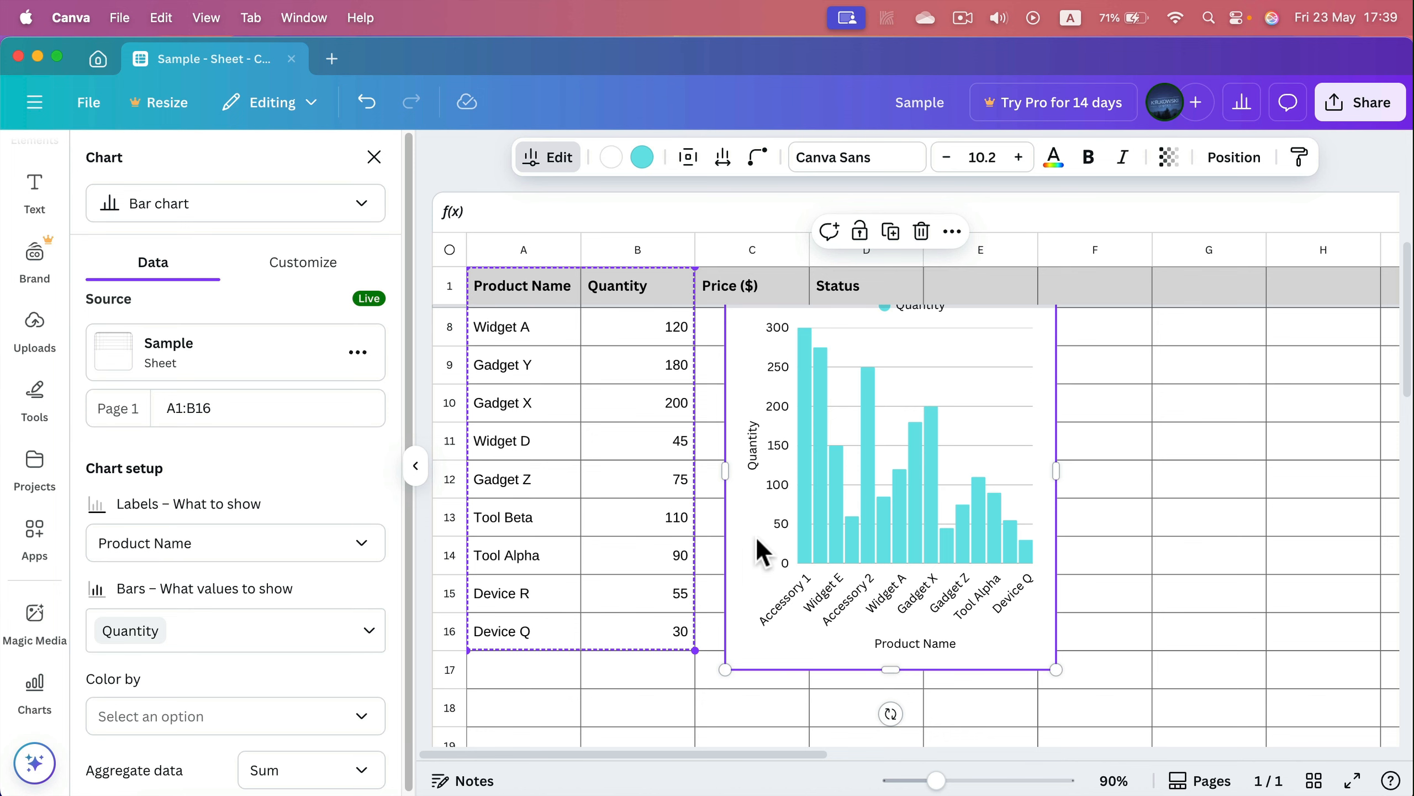
Move the chart beside the table and enlarge it to span about columns E to J
drag(762, 566, 943, 544)
key(Escape)
scroll(1182, 506, up, 4)
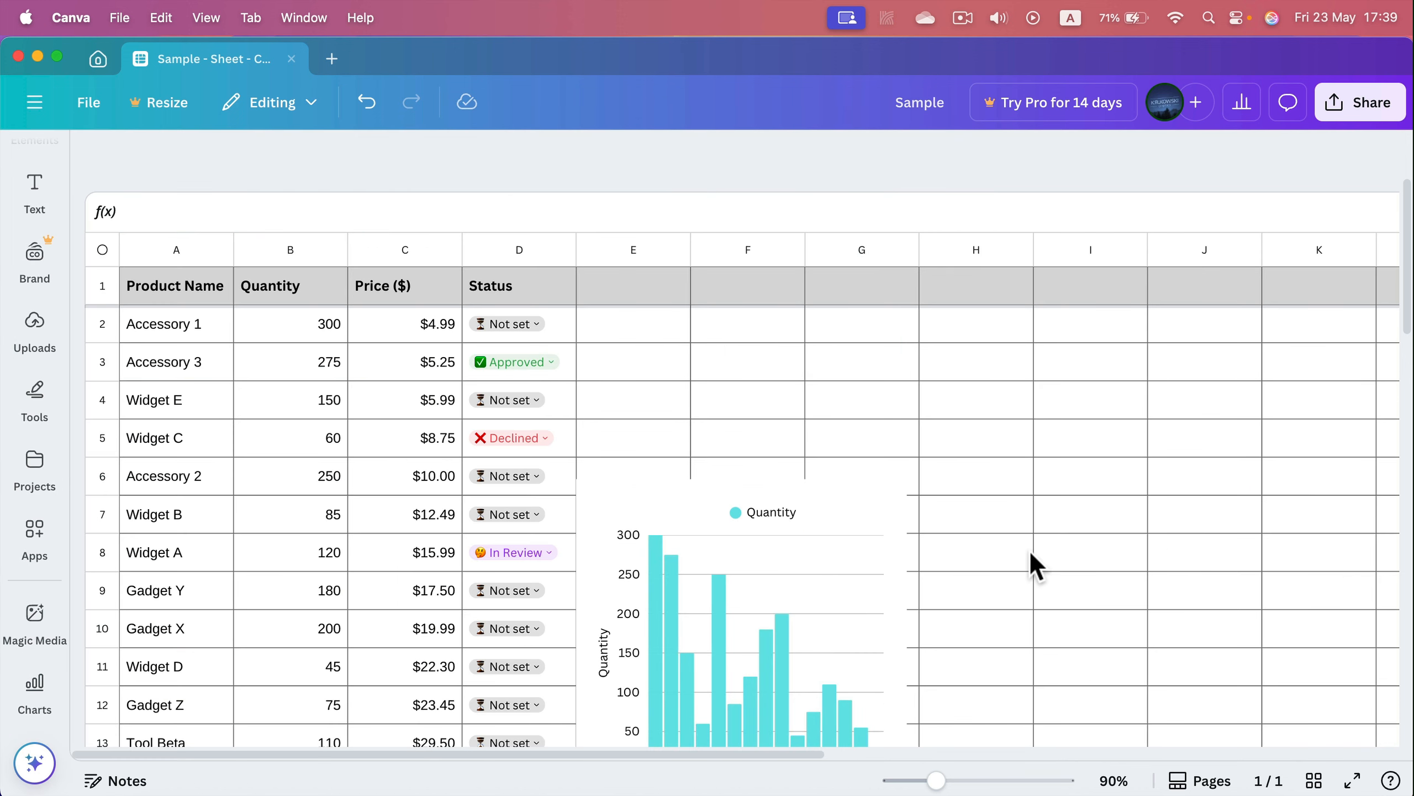
click(870, 506)
drag(907, 478, 1058, 367)
drag(1022, 606, 1264, 589)
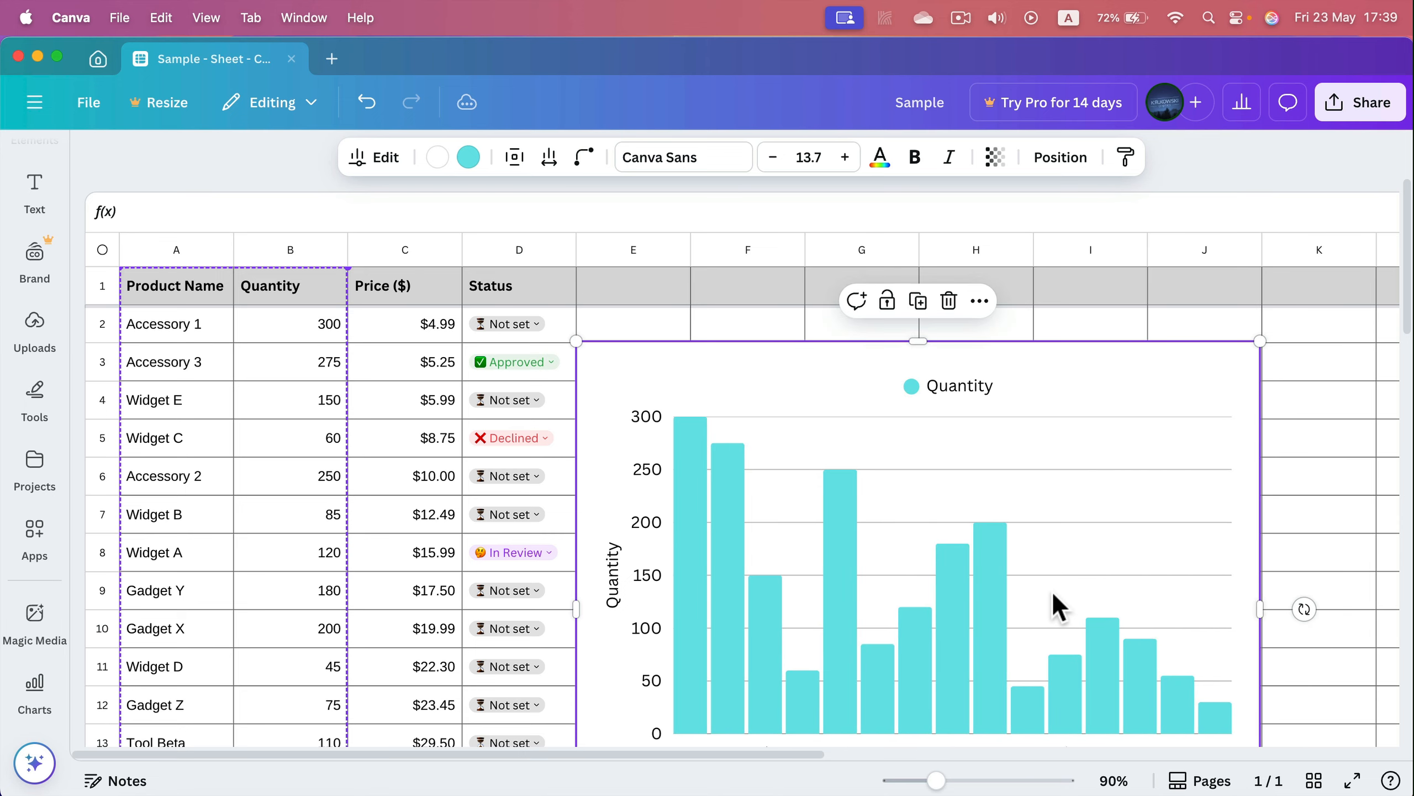
Set the chart's font size to 10.7
scroll(1050, 591, down, 3)
scroll(857, 601, up, 3)
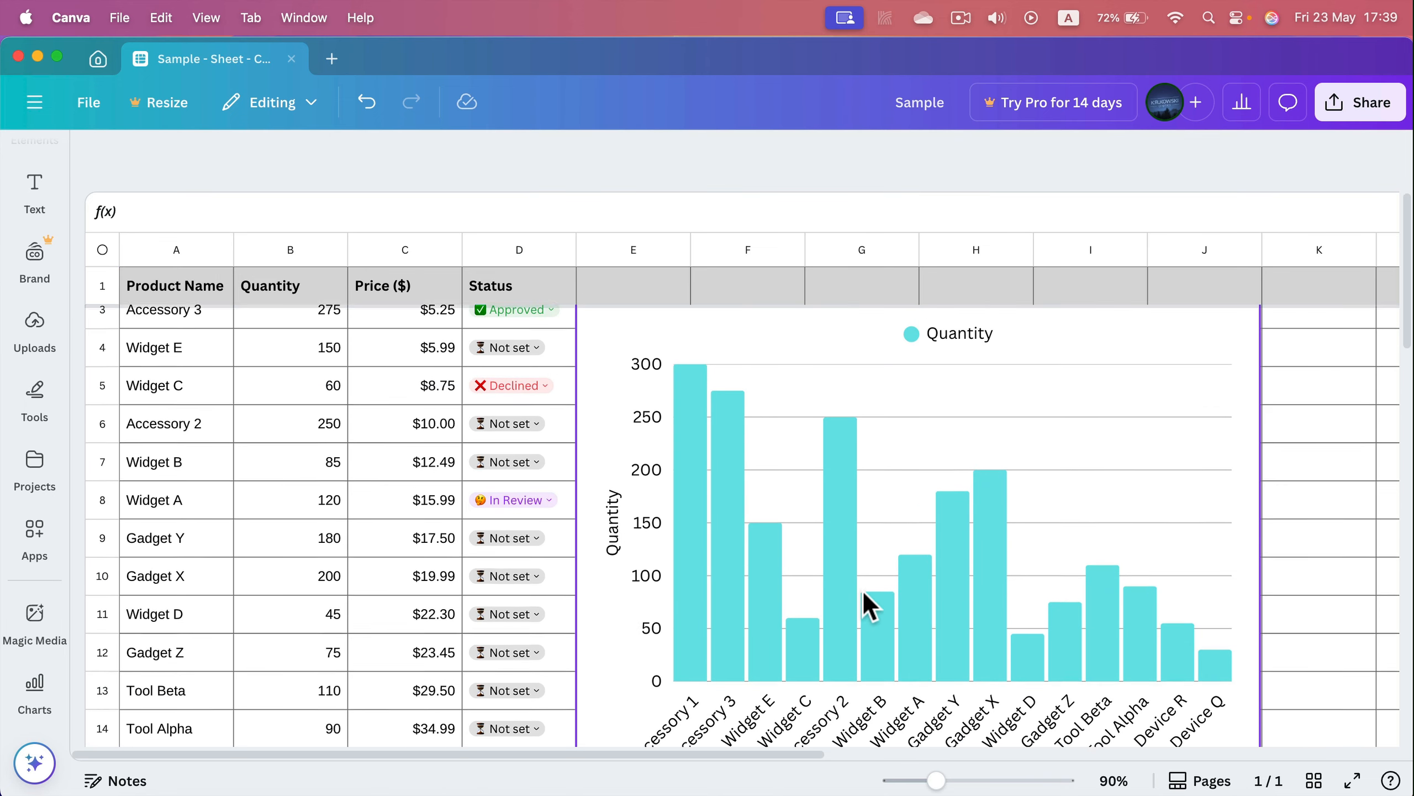
click(912, 397)
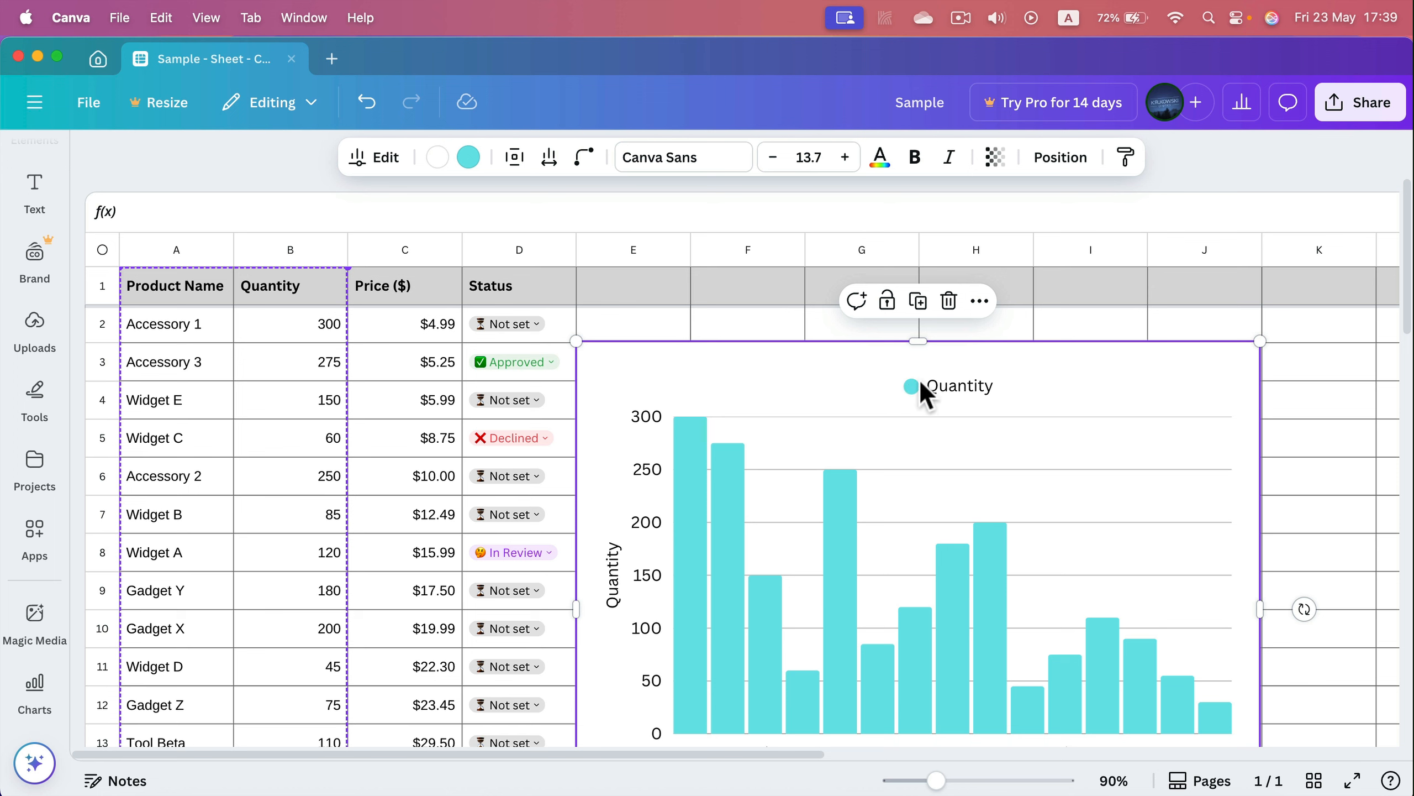
click(772, 160)
click(771, 160)
click(772, 160)
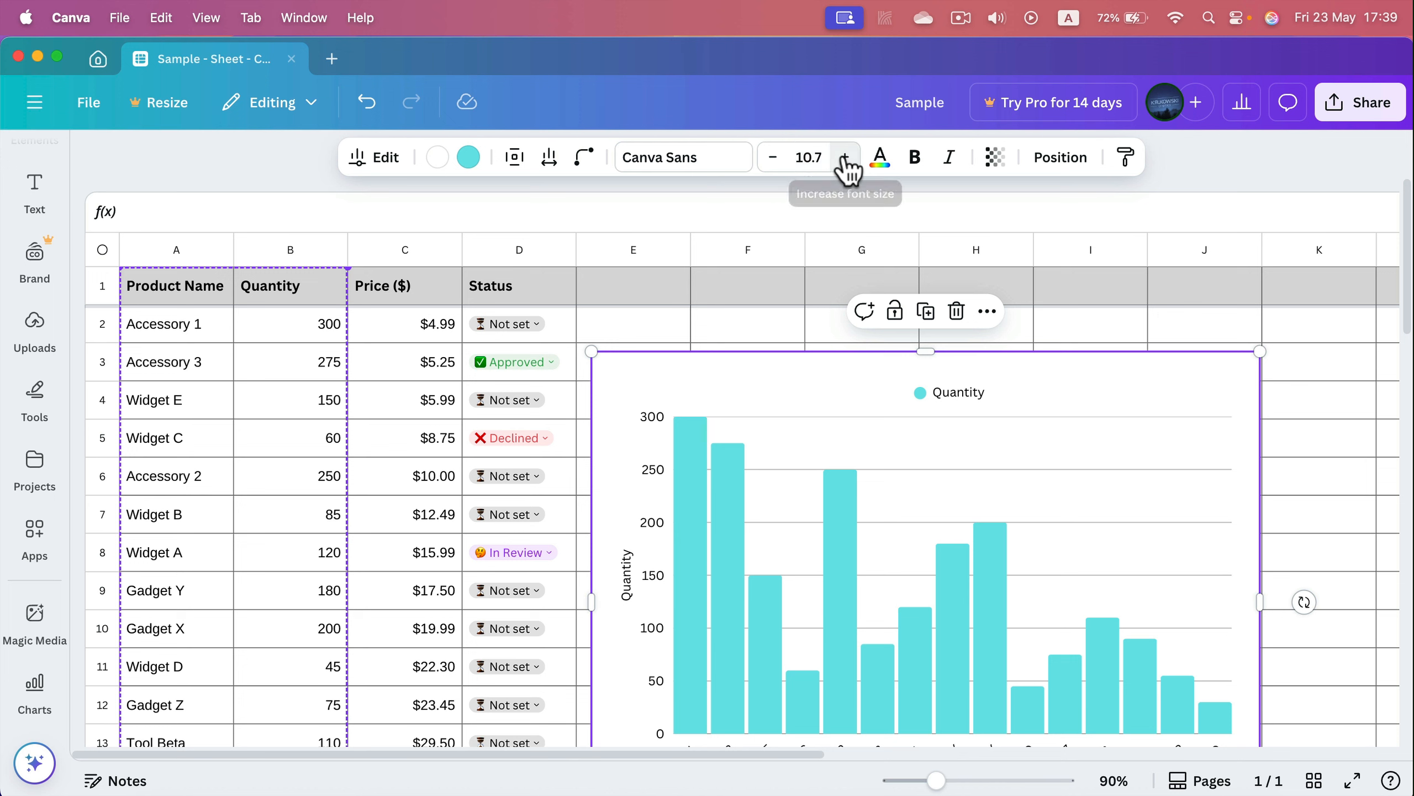
click(844, 161)
click(845, 161)
click(845, 161)
click(785, 160)
click(786, 160)
click(785, 160)
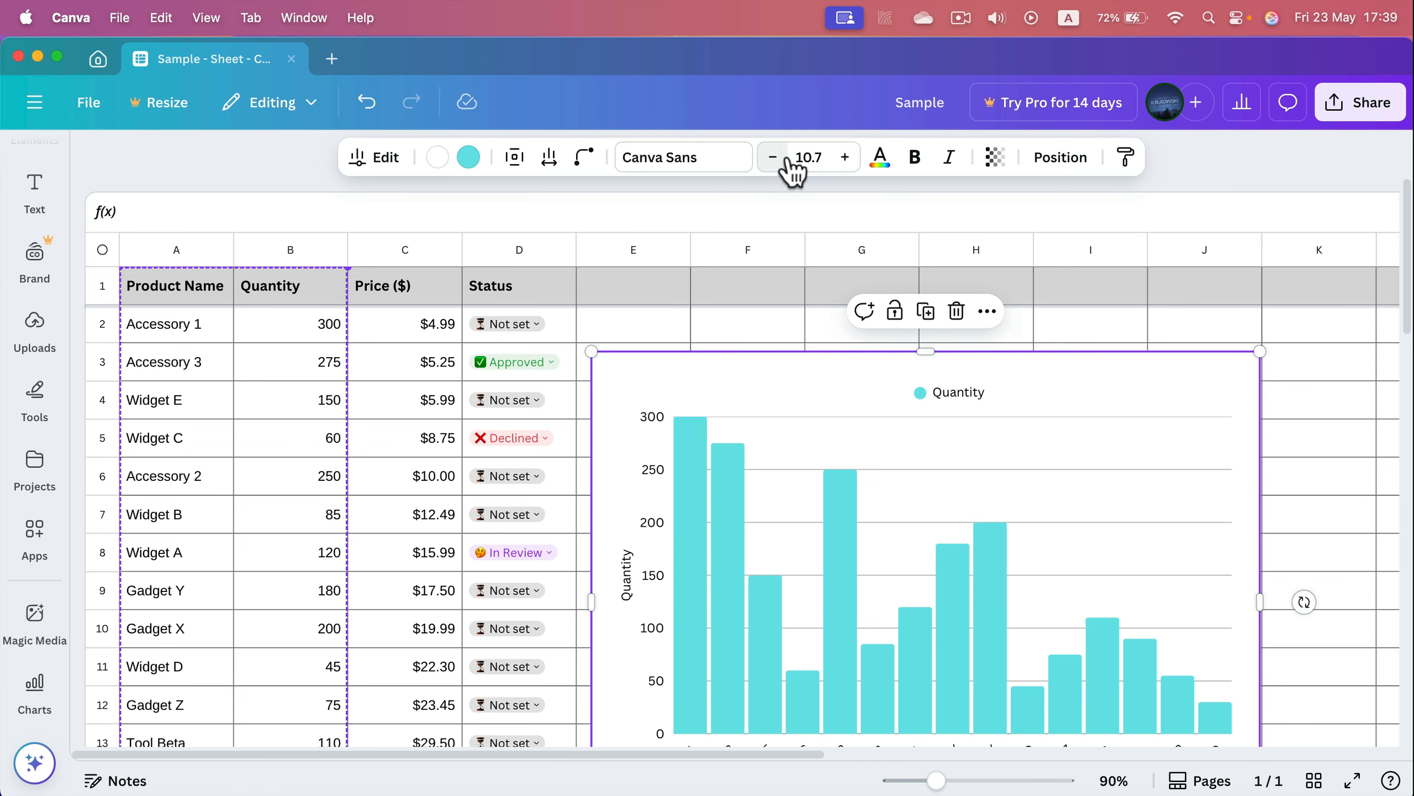
Color the chart's bars pink and set their roundness to 100
click(471, 160)
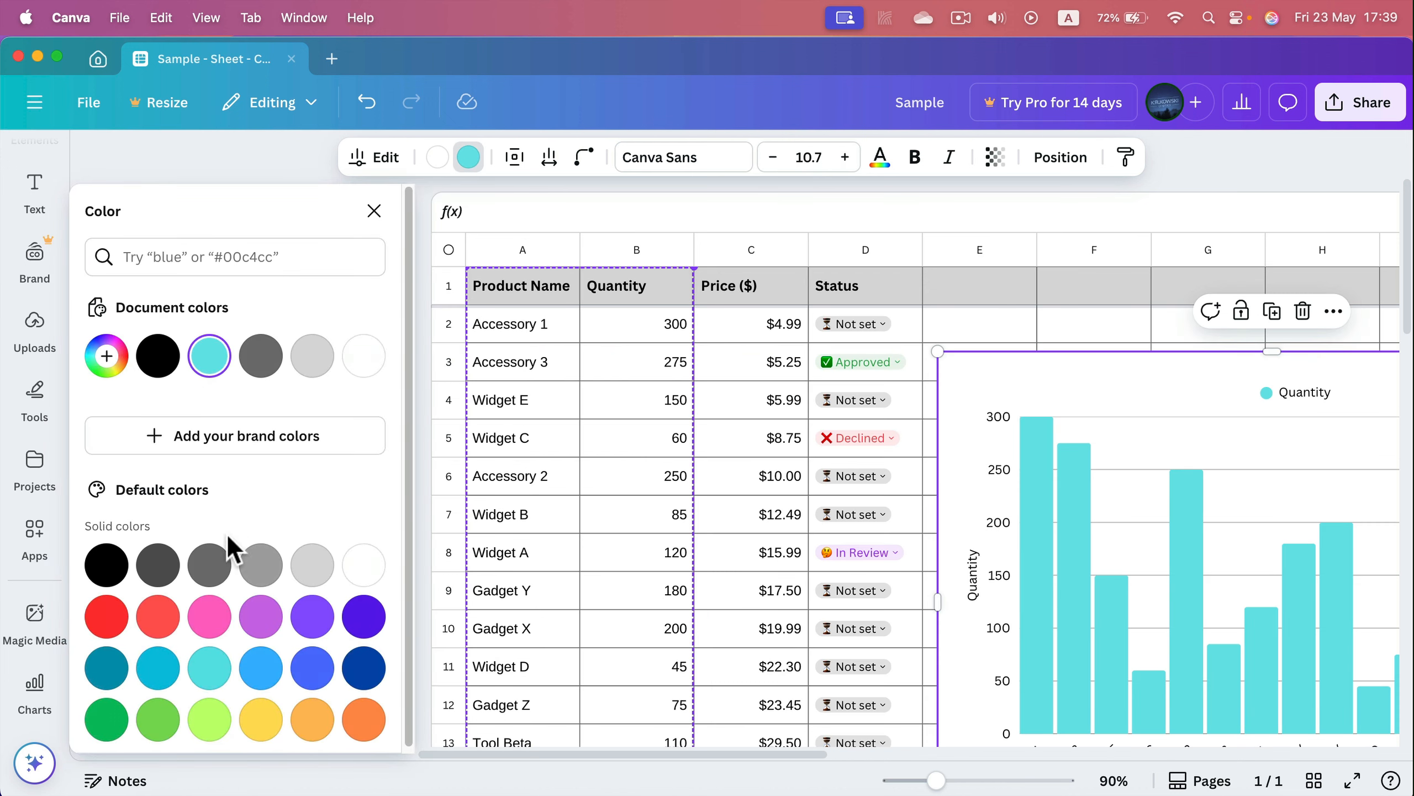
click(209, 616)
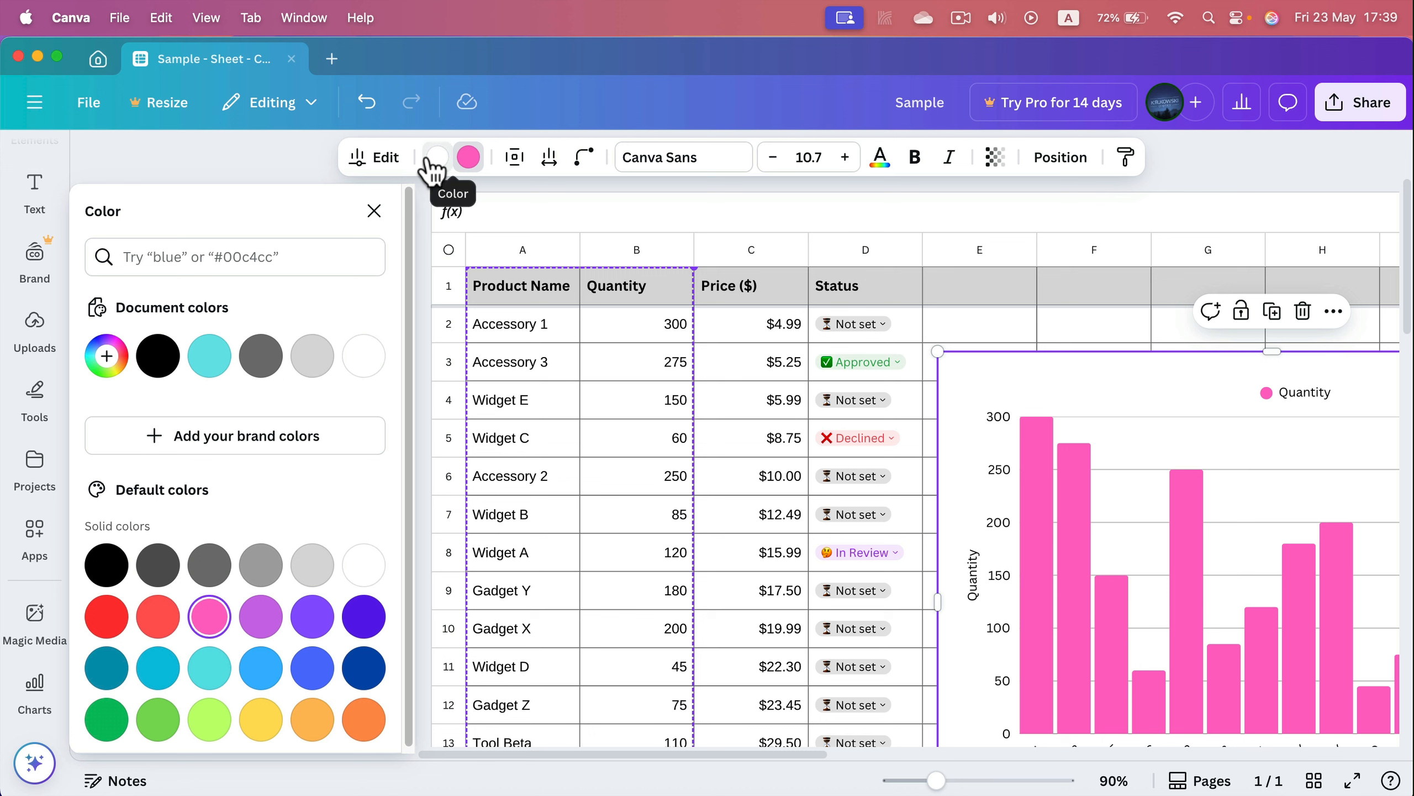
click(583, 158)
drag(520, 238, 641, 253)
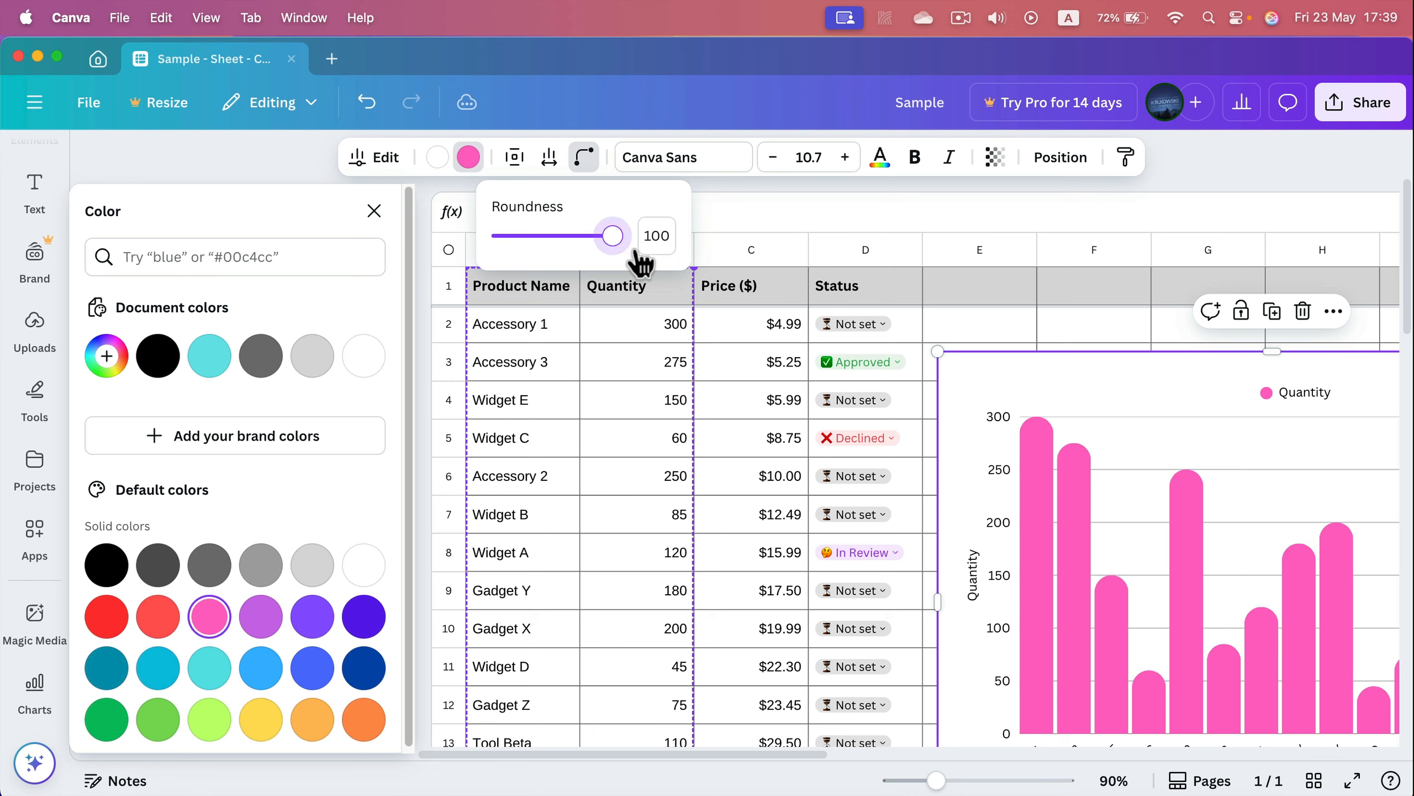
Adjust the column spacing and padding of the chart's bars
click(548, 158)
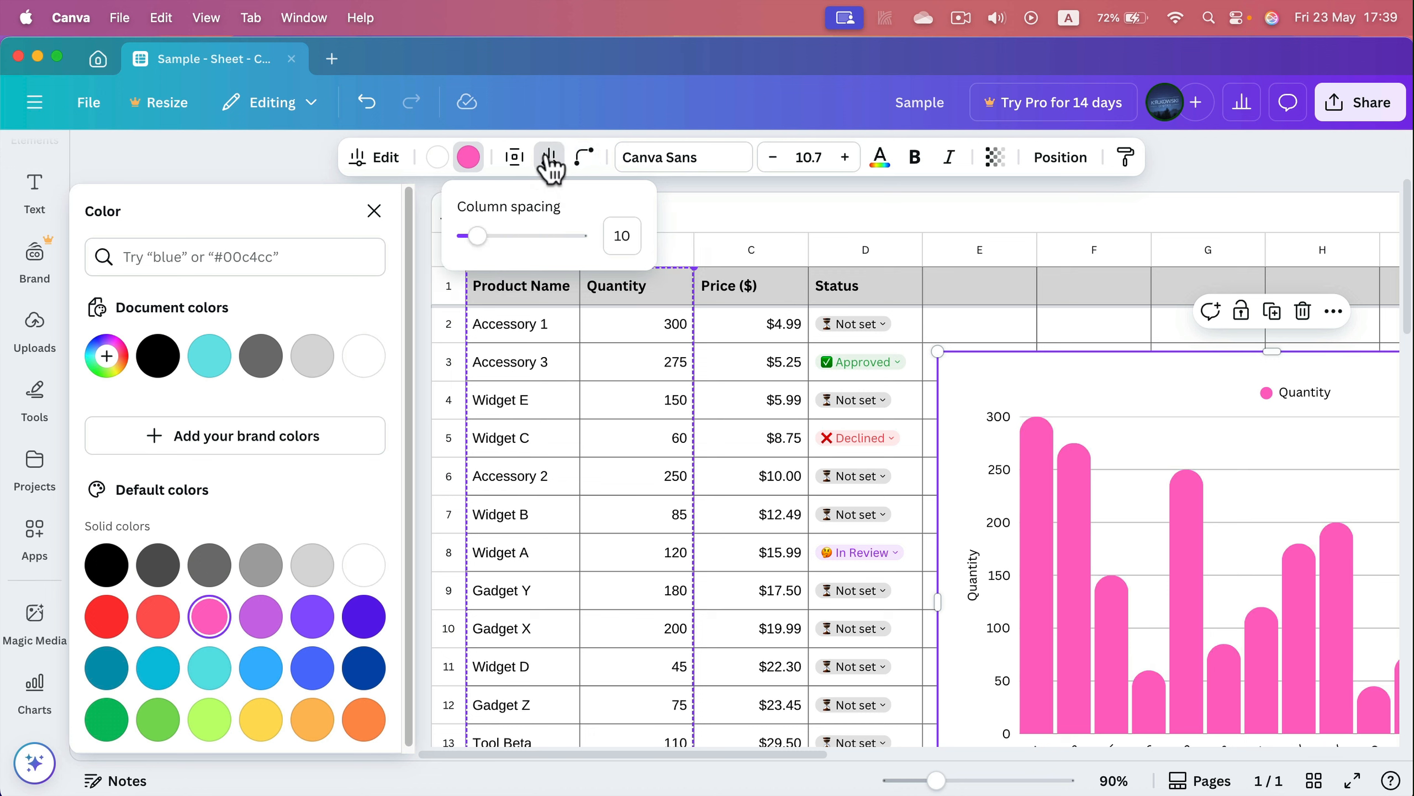
mouse_move(471, 237)
mouse_down()
mouse_move(526, 240)
mouse_move(449, 235)
mouse_move(514, 230)
mouse_move(467, 236)
mouse_up()
click(507, 160)
click(510, 162)
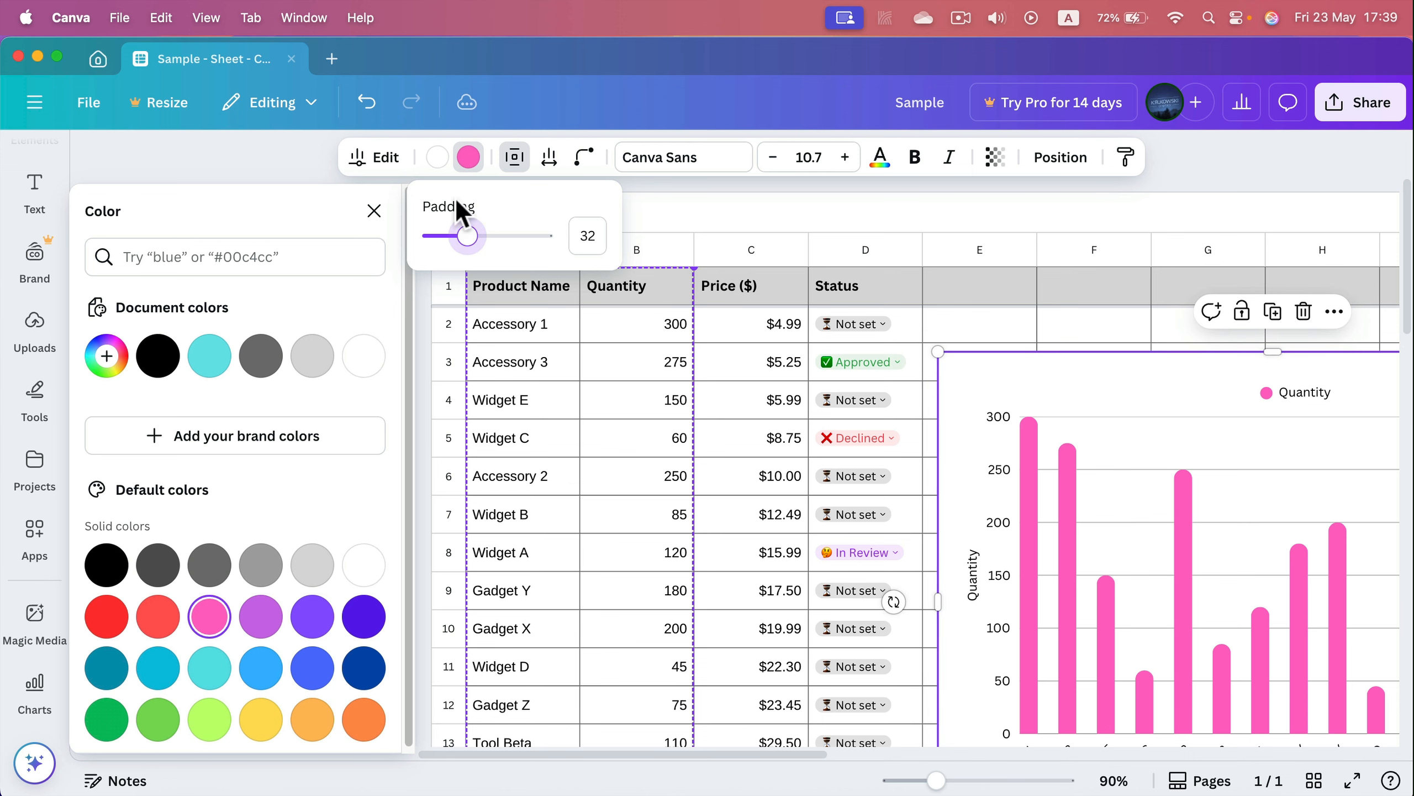
Remove the chart's background color by choosing transparent
click(437, 163)
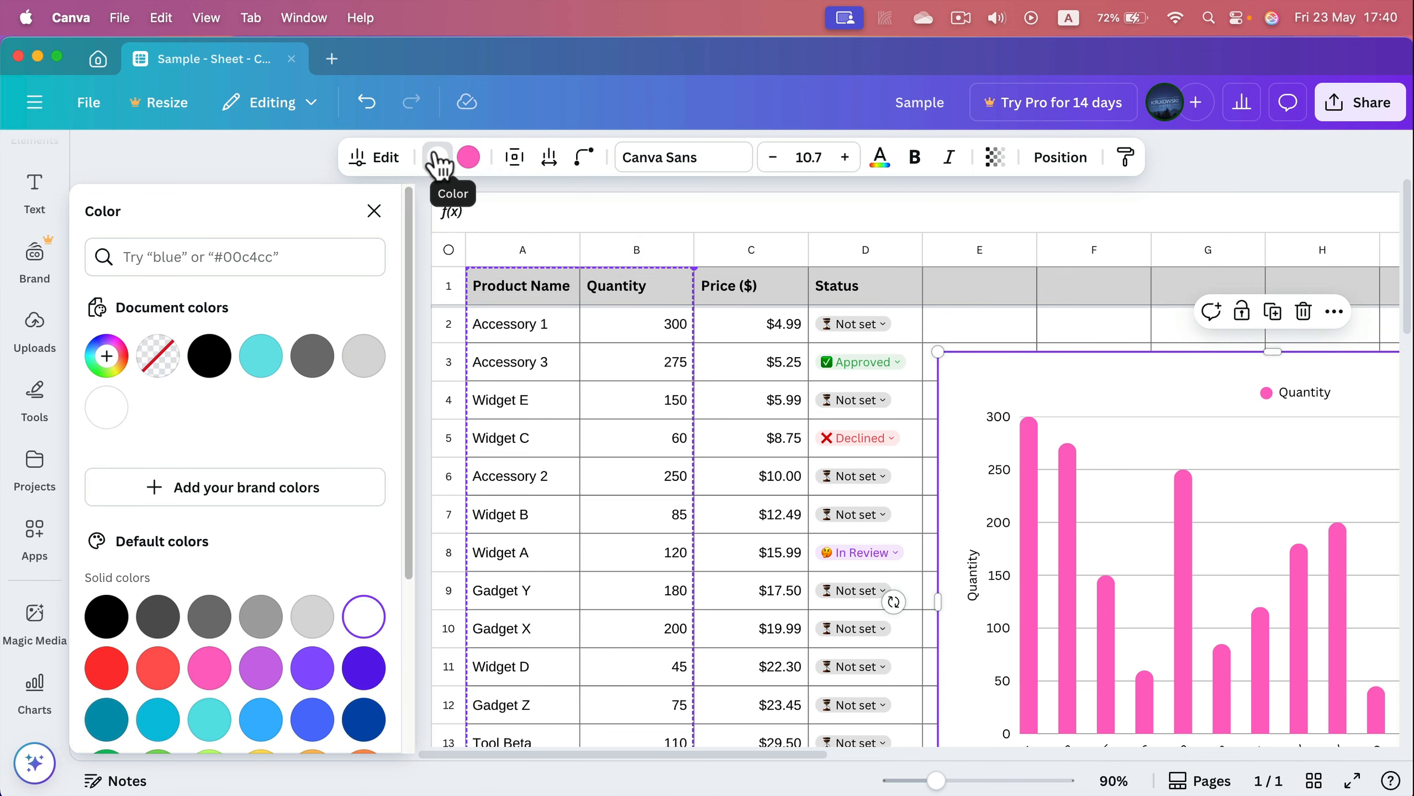
click(158, 369)
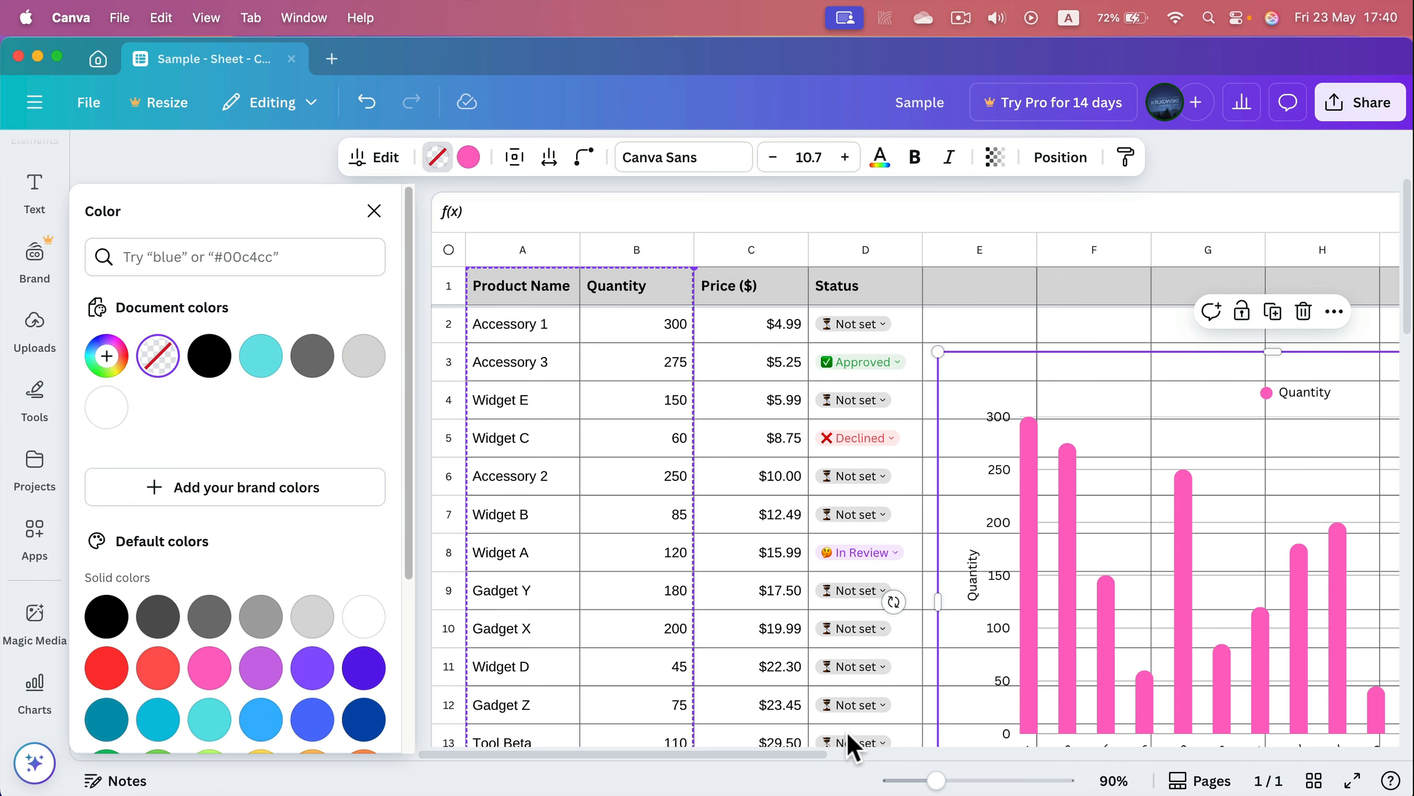
Change the chart type to Stacked bar chart
click(373, 157)
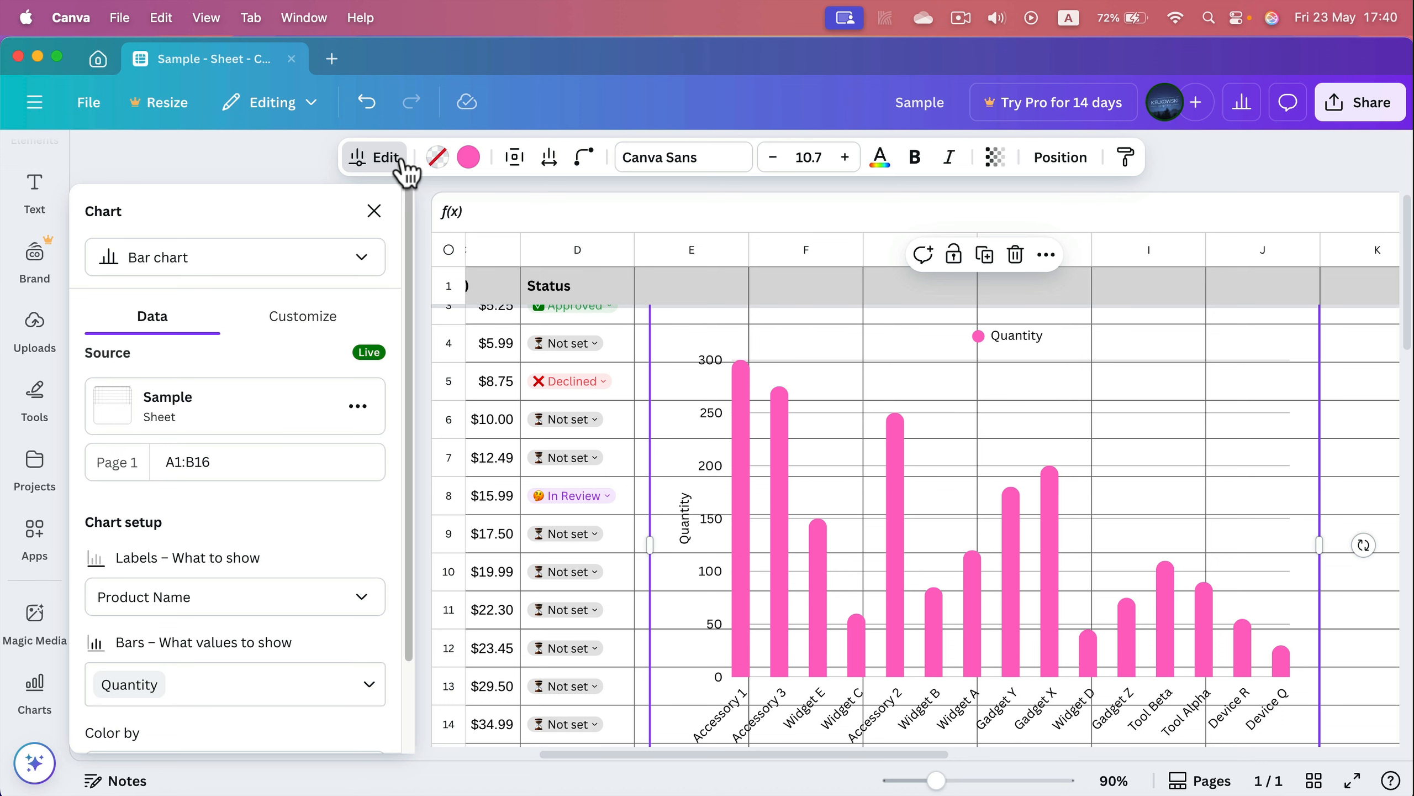
click(372, 264)
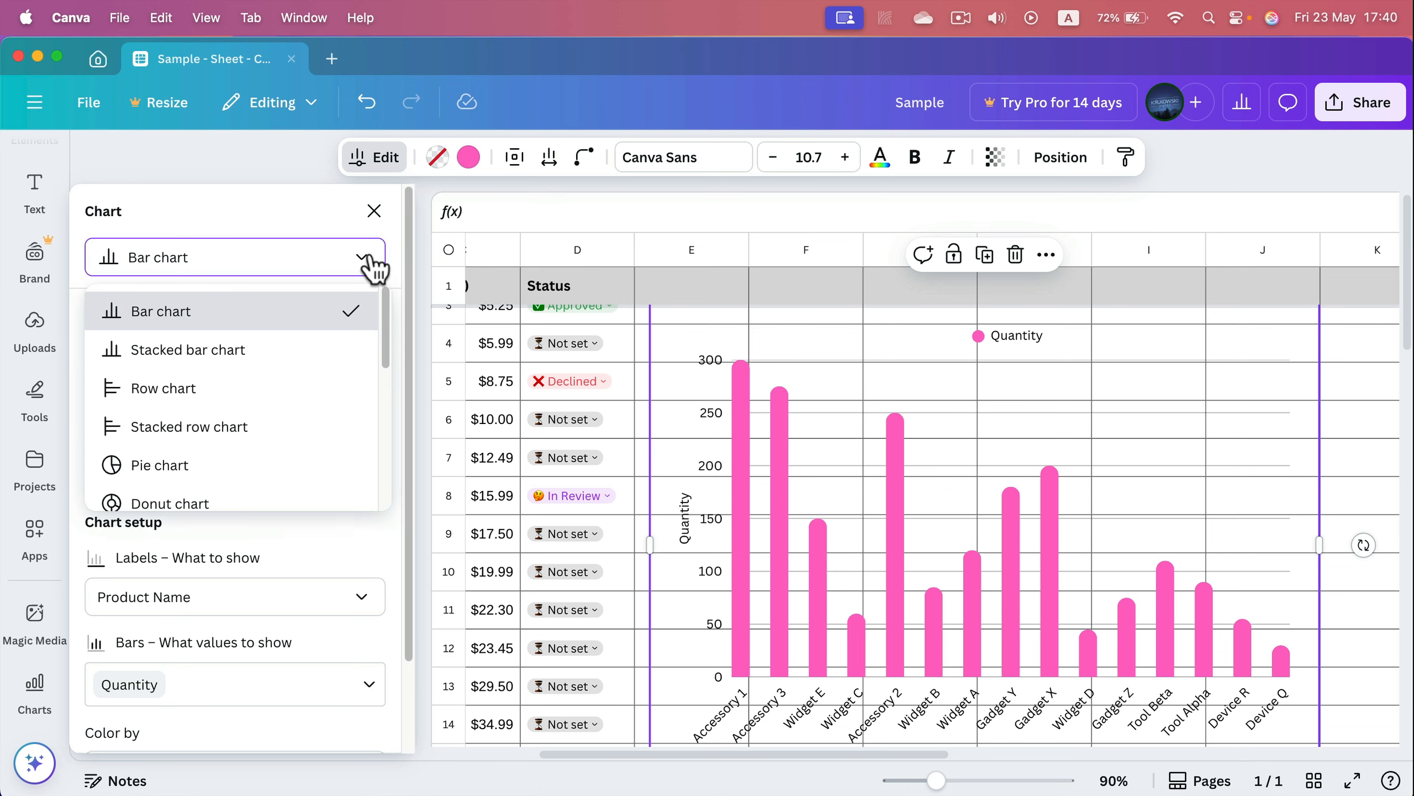
click(289, 368)
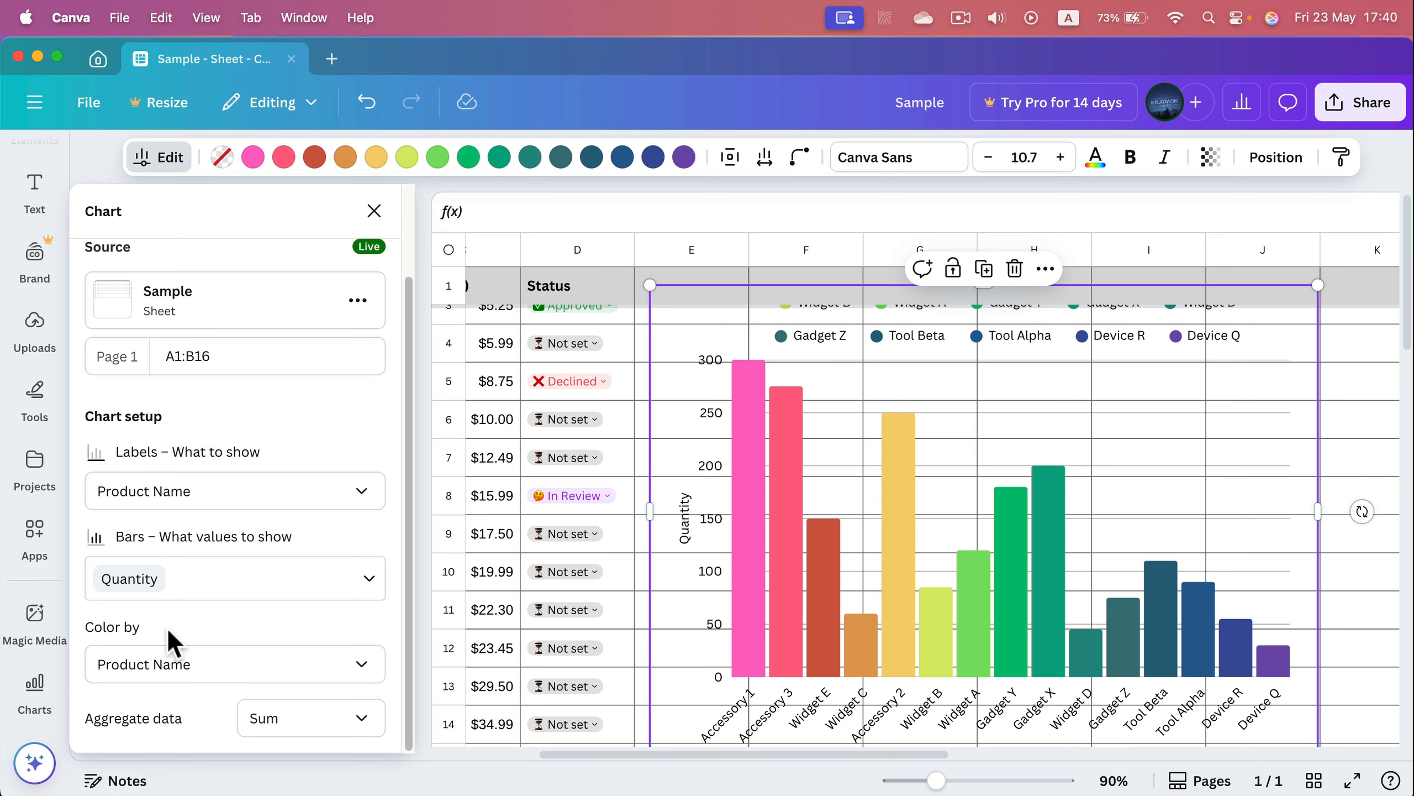
Examine the Color by options and the recolored chart
click(173, 663)
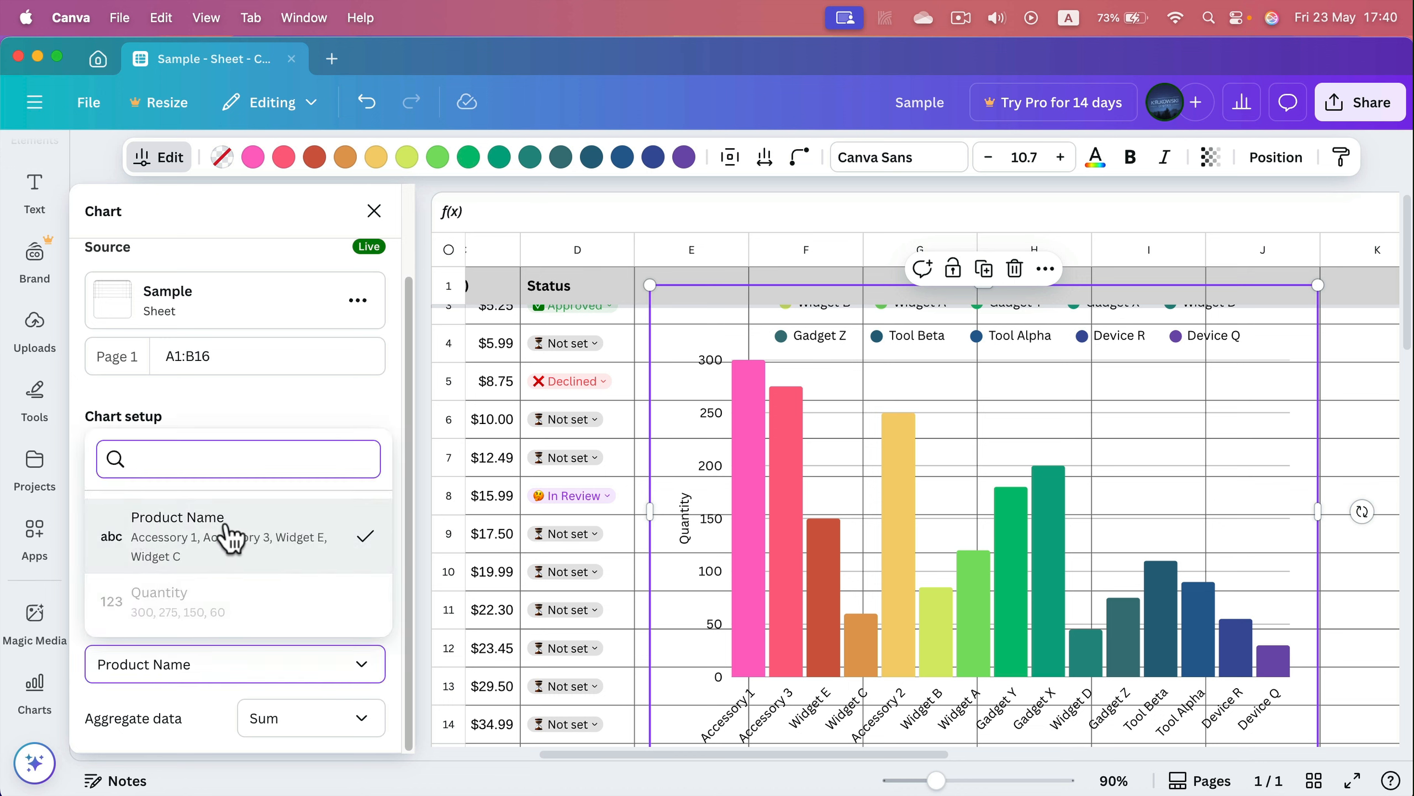
click(333, 424)
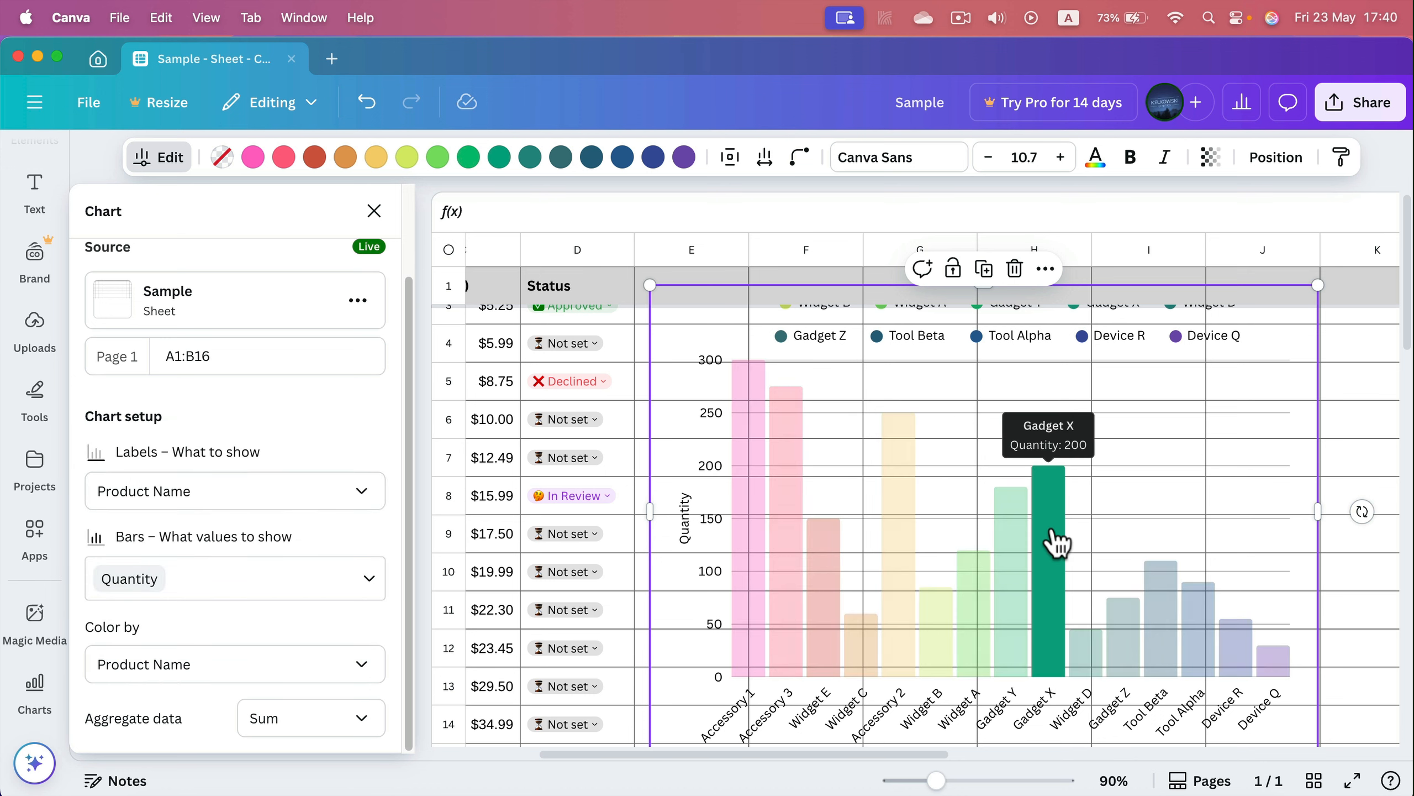
key(Escape)
scroll(645, 571, down, 5)
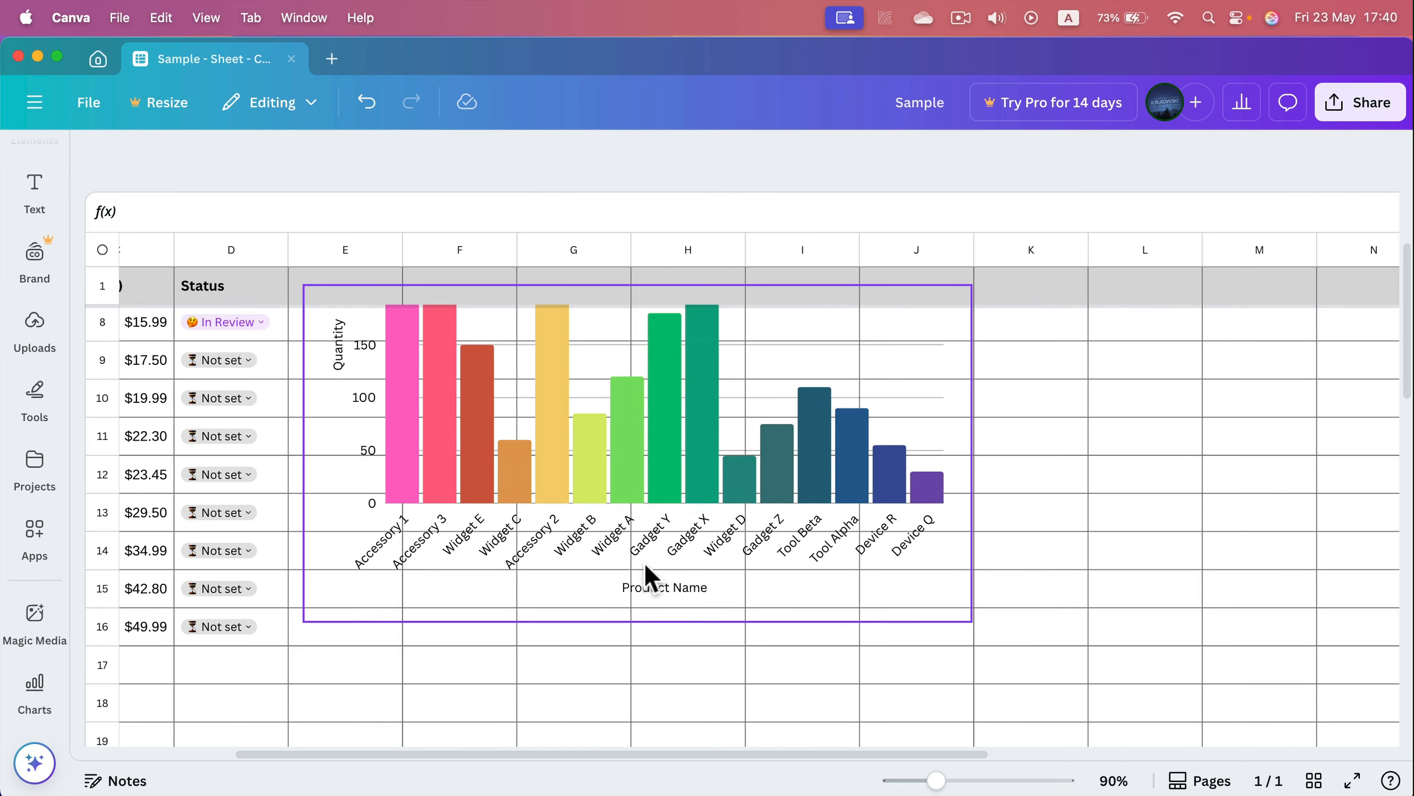
scroll(295, 485, up, 1)
scroll(479, 557, up, 2)
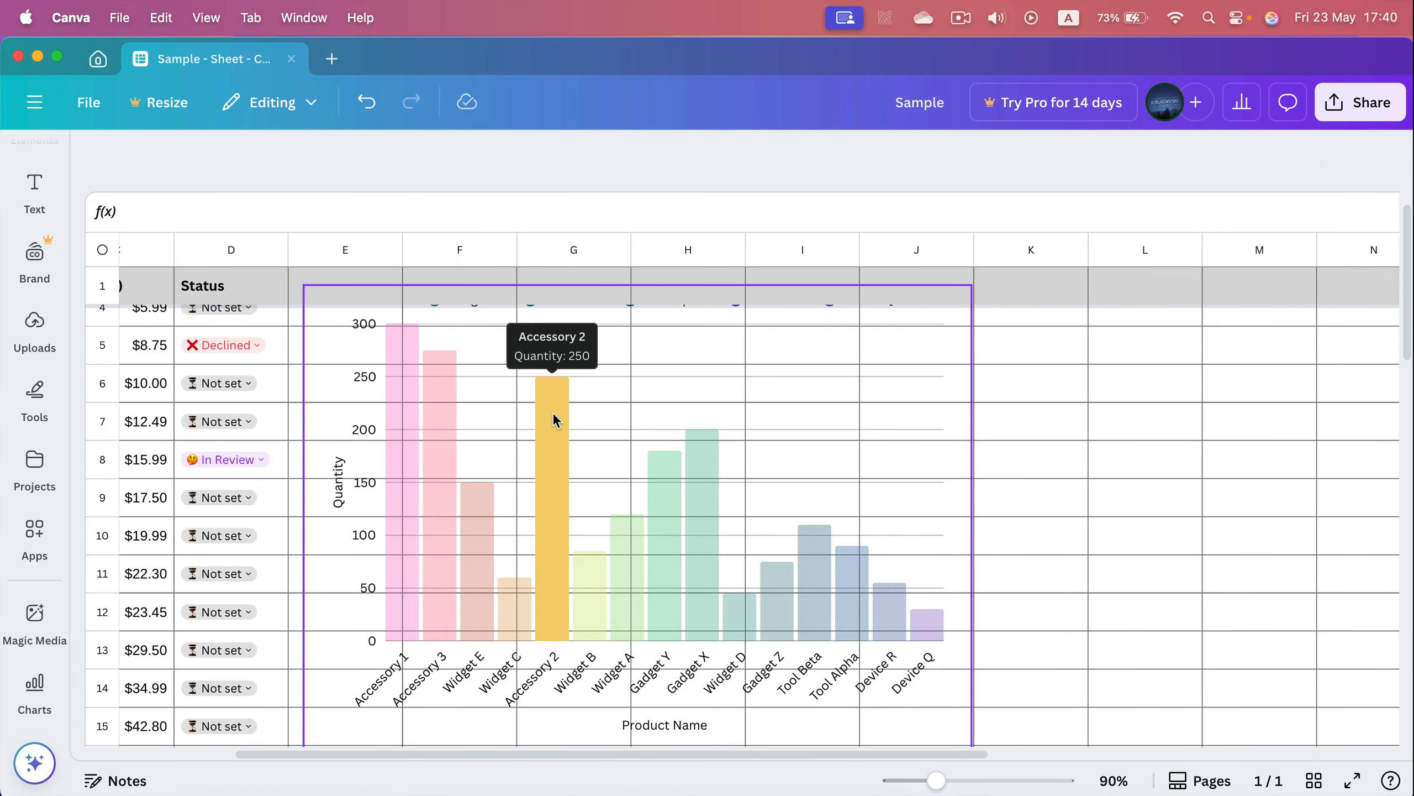
Set the chart's aggregate data option to None
click(850, 535)
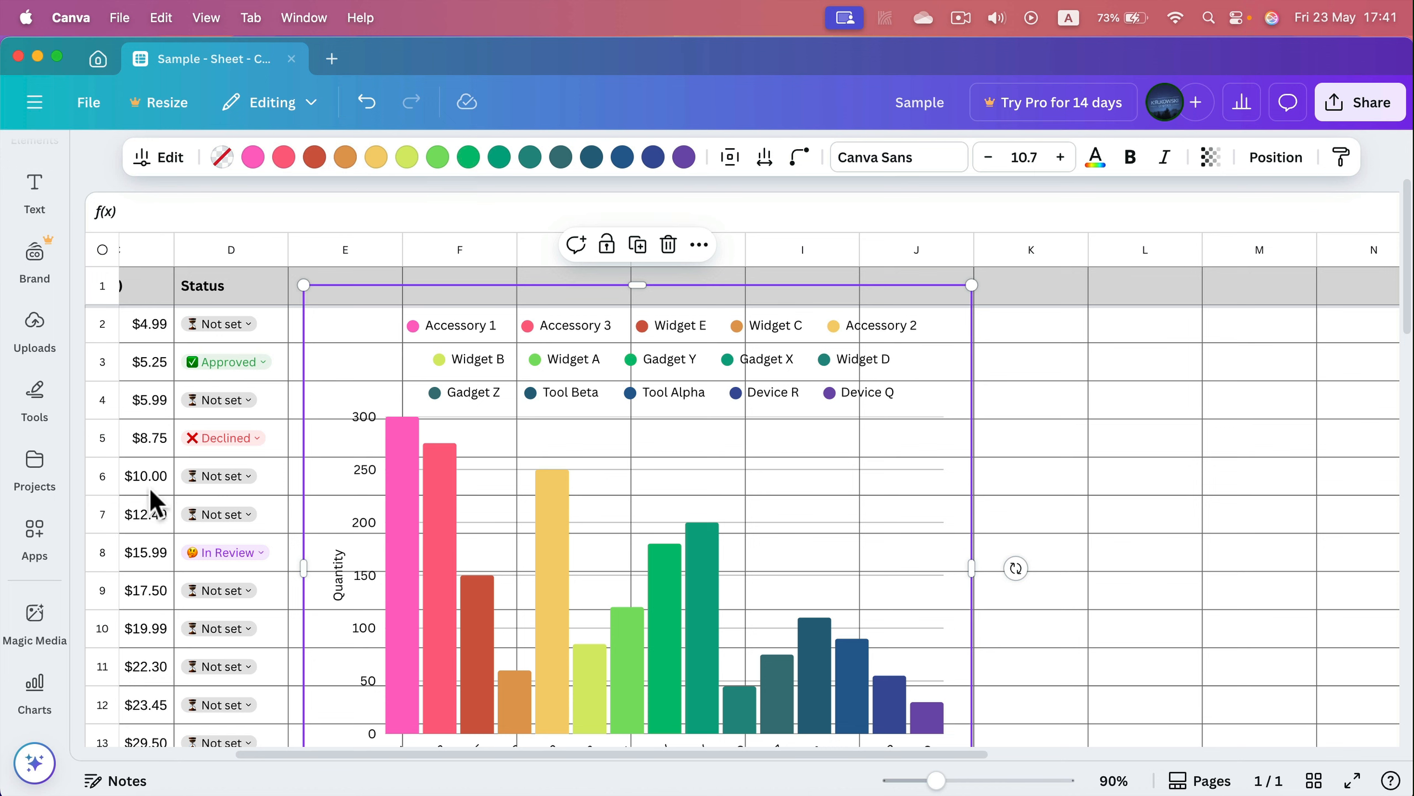
click(170, 162)
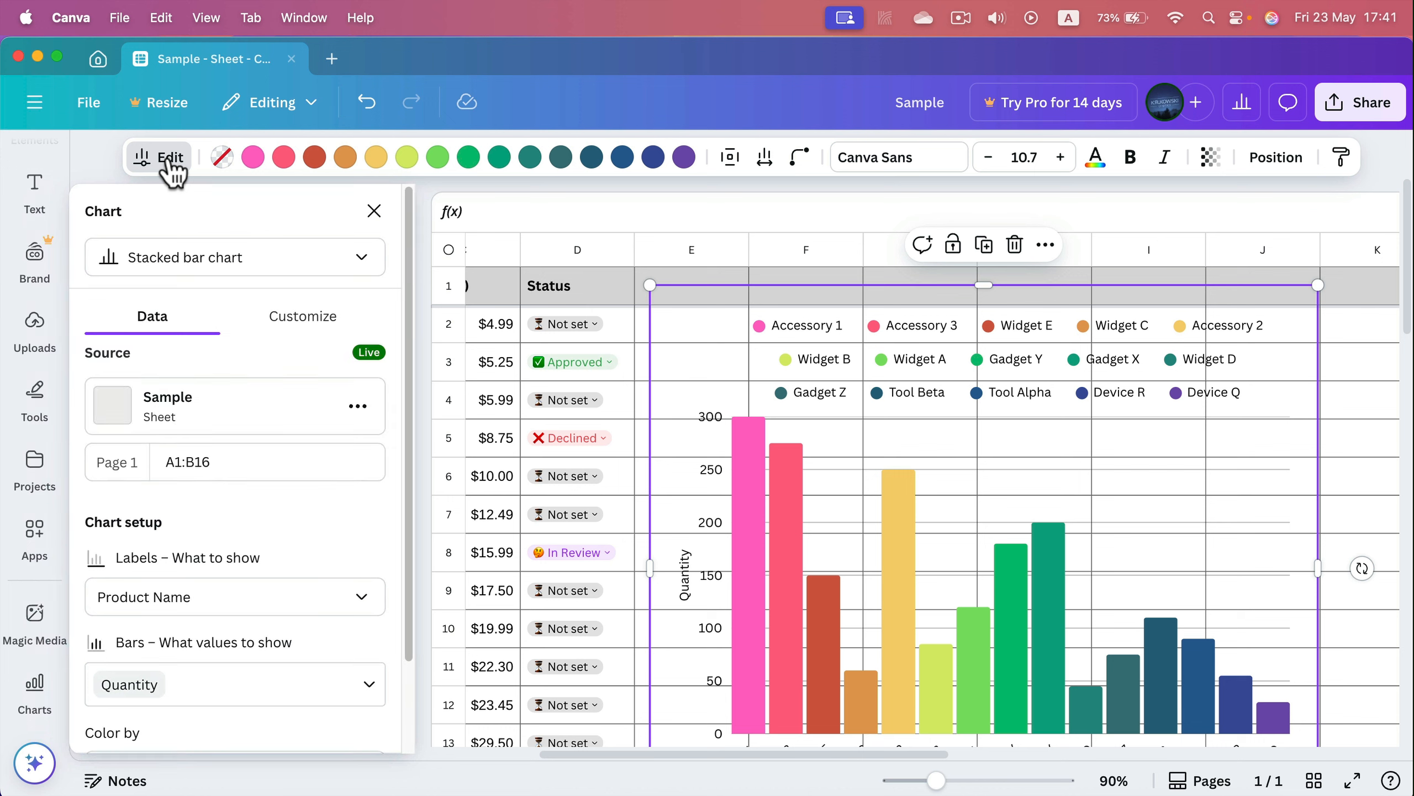
scroll(167, 557, down, 3)
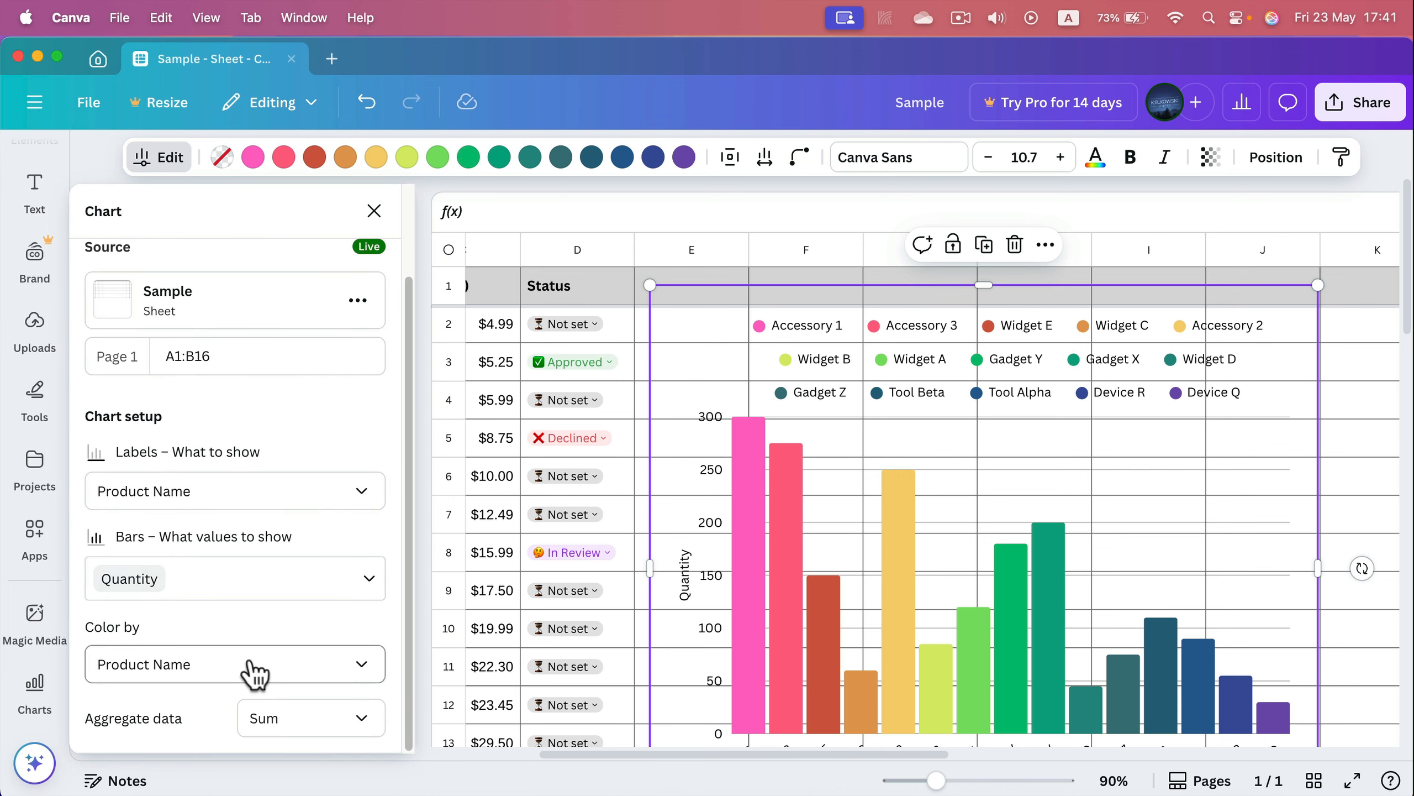
click(365, 722)
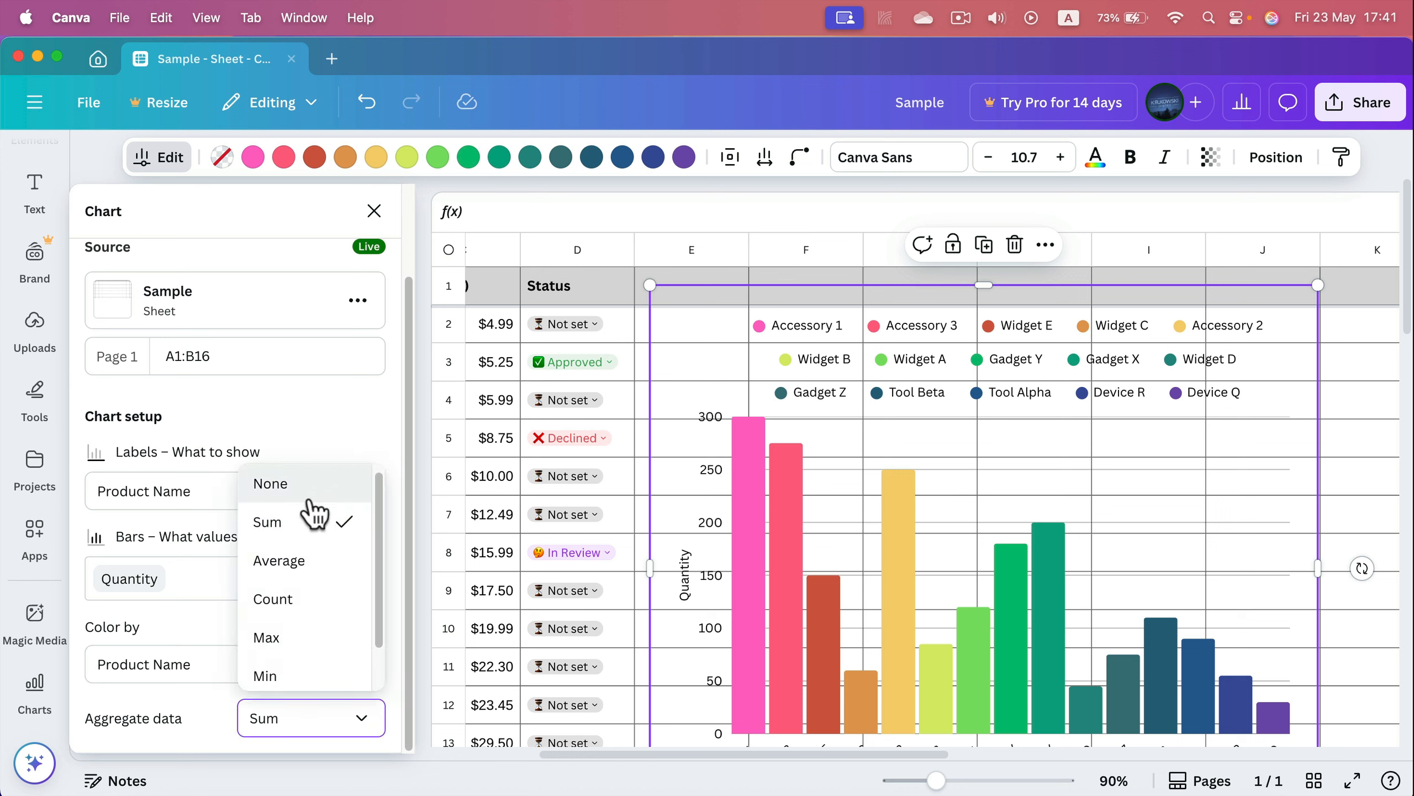
click(309, 561)
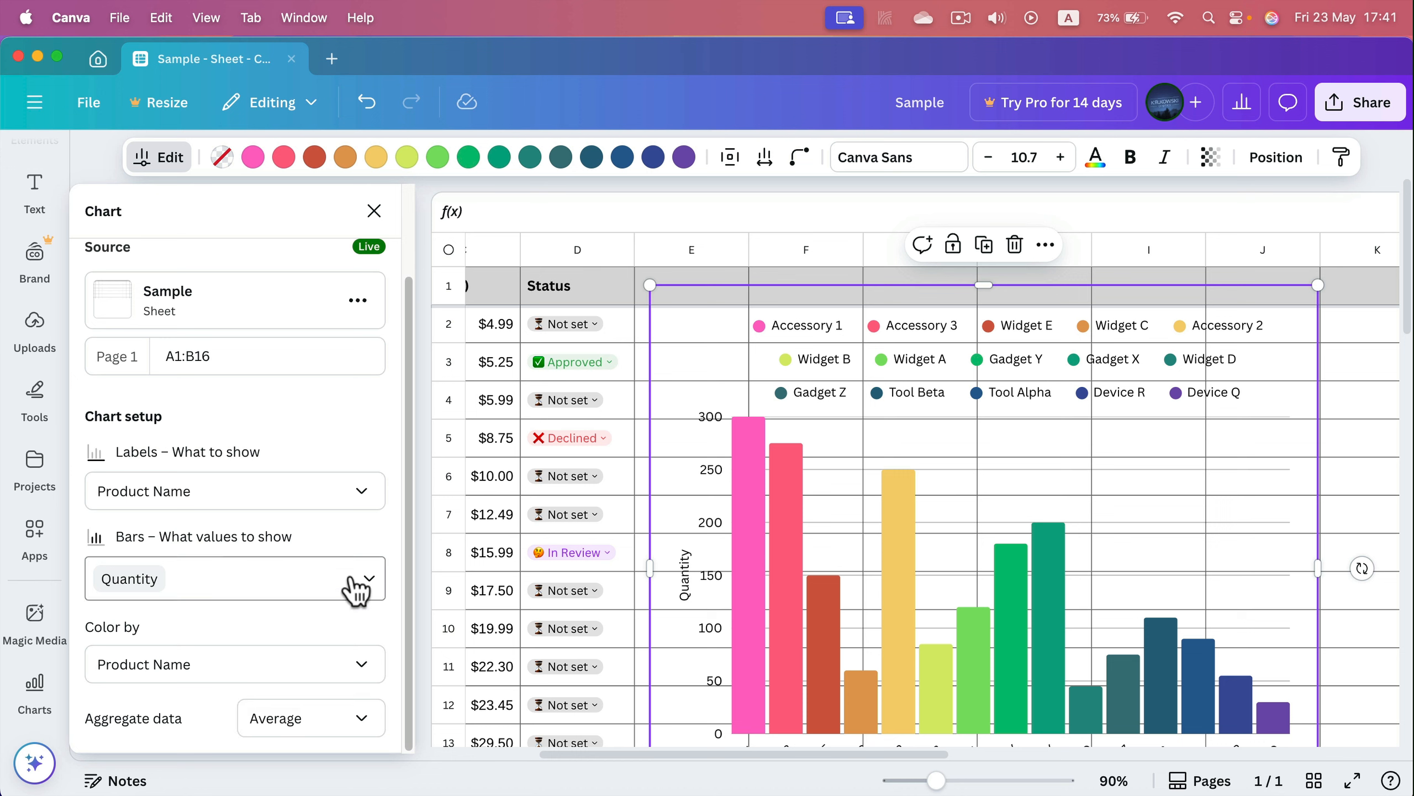
click(326, 724)
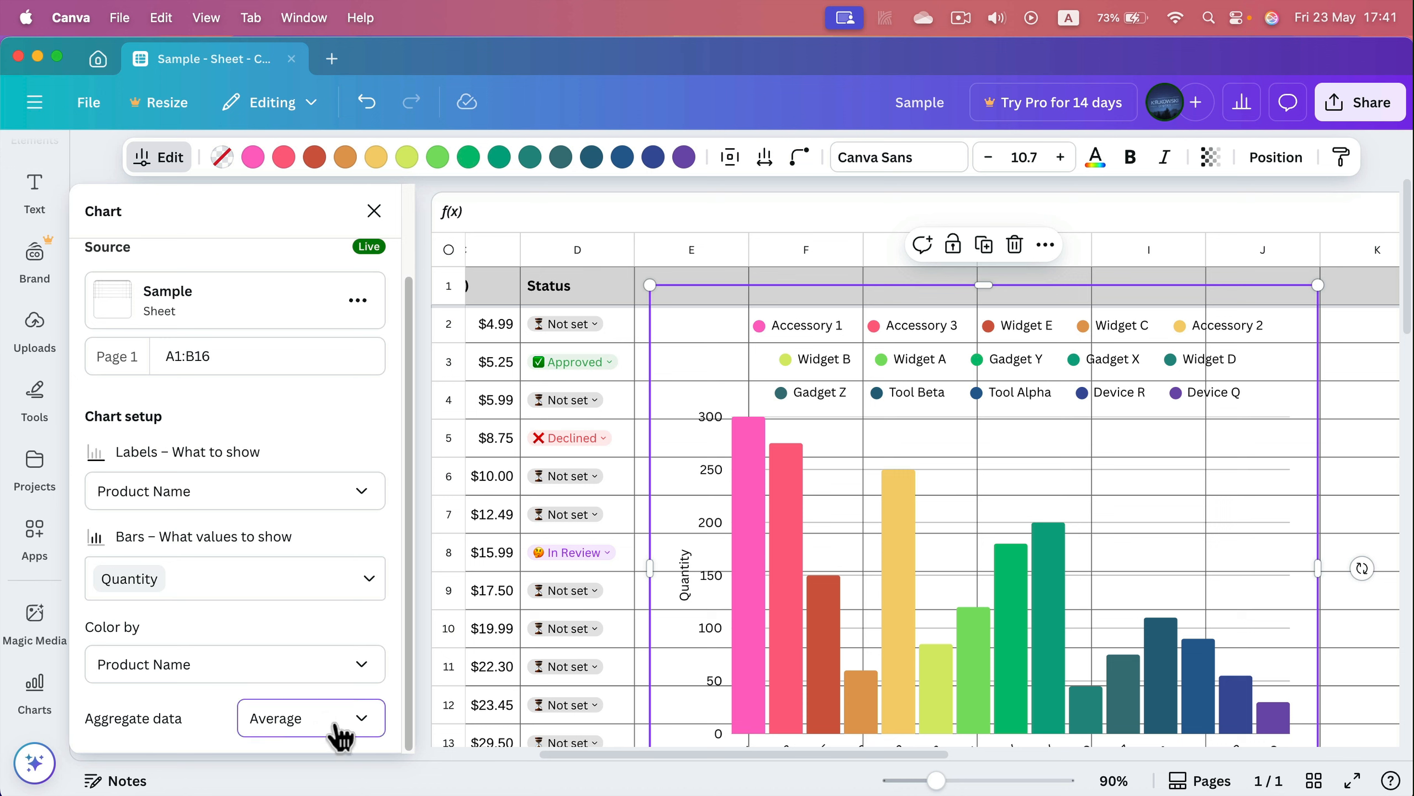
click(342, 487)
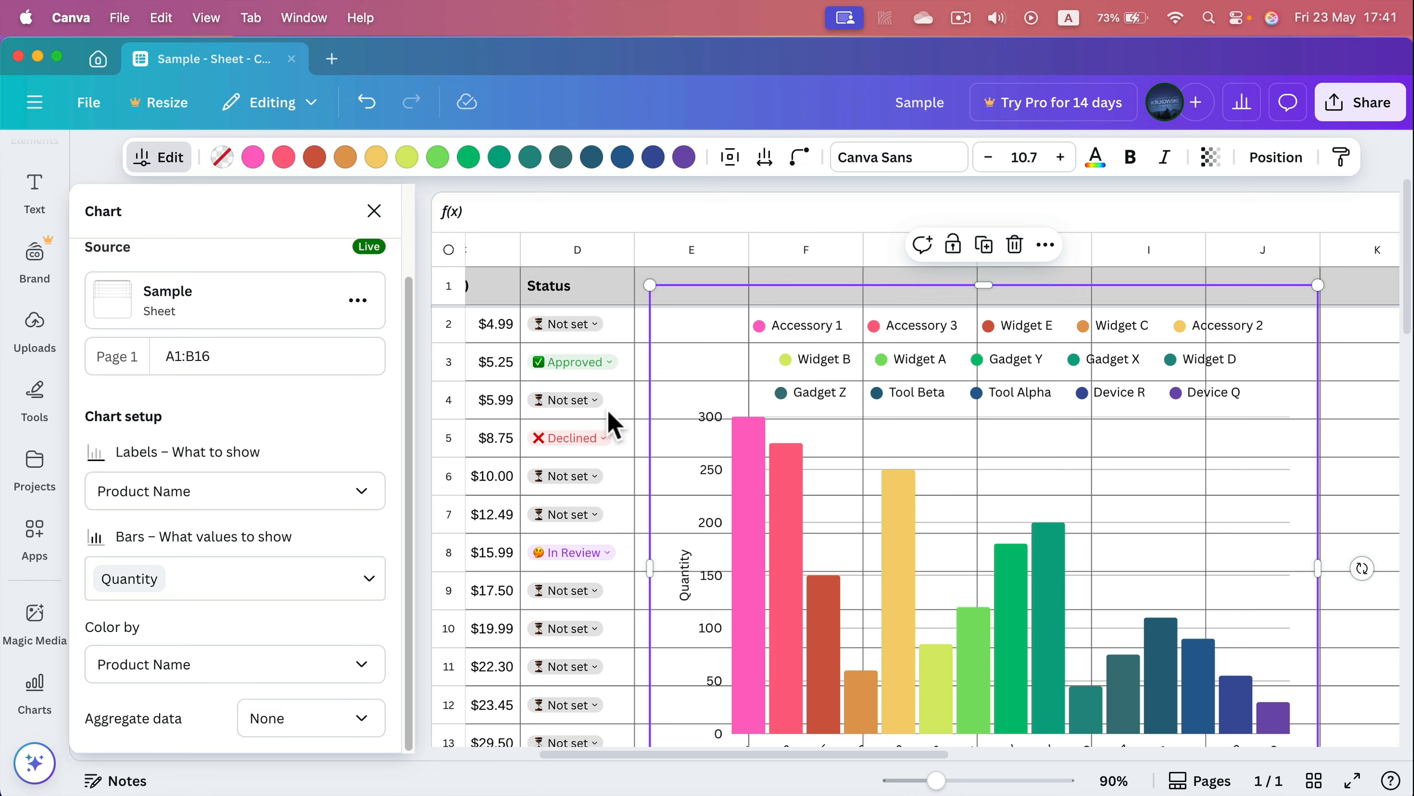
Lock the chart, highlight individual products through its legend entries, and unlock it again
click(954, 248)
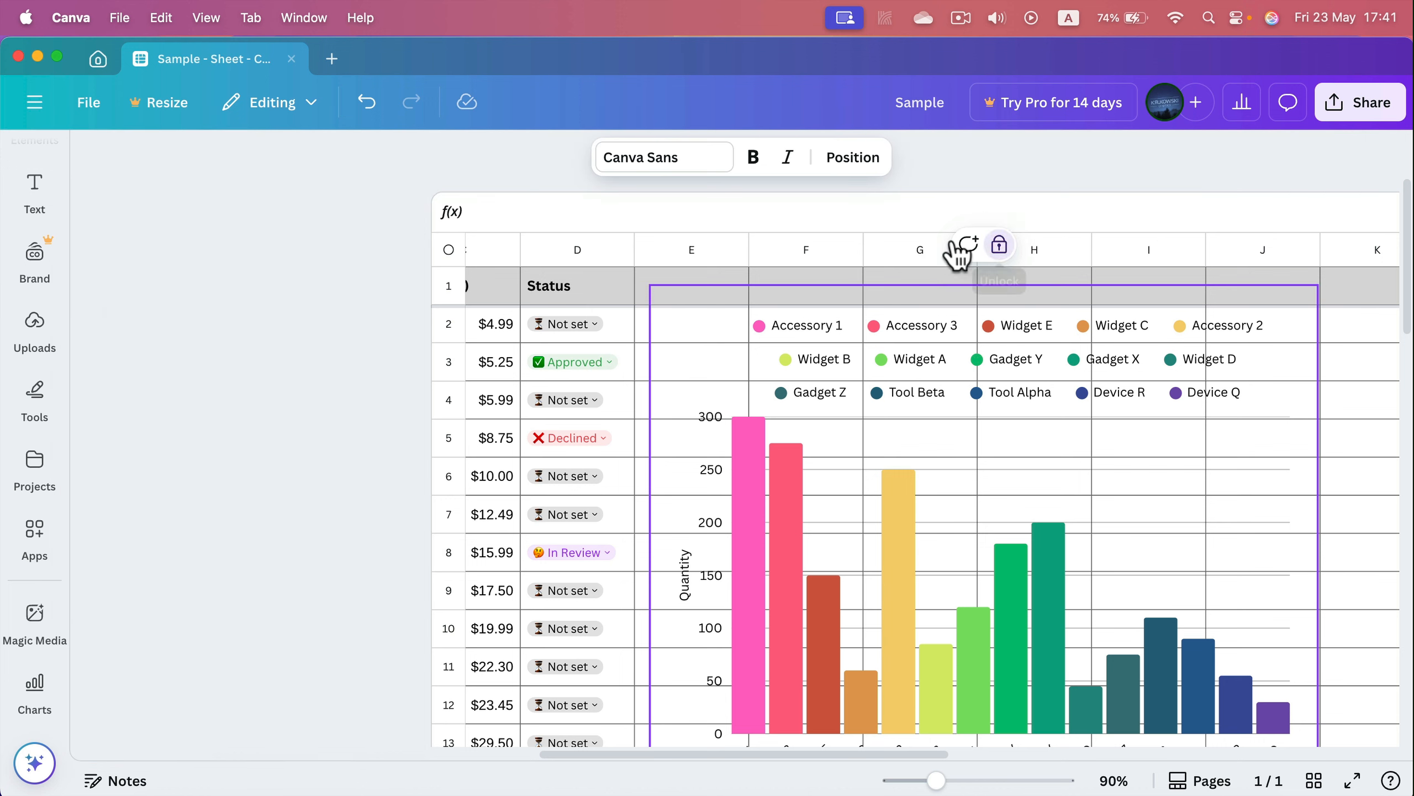
click(224, 365)
click(533, 372)
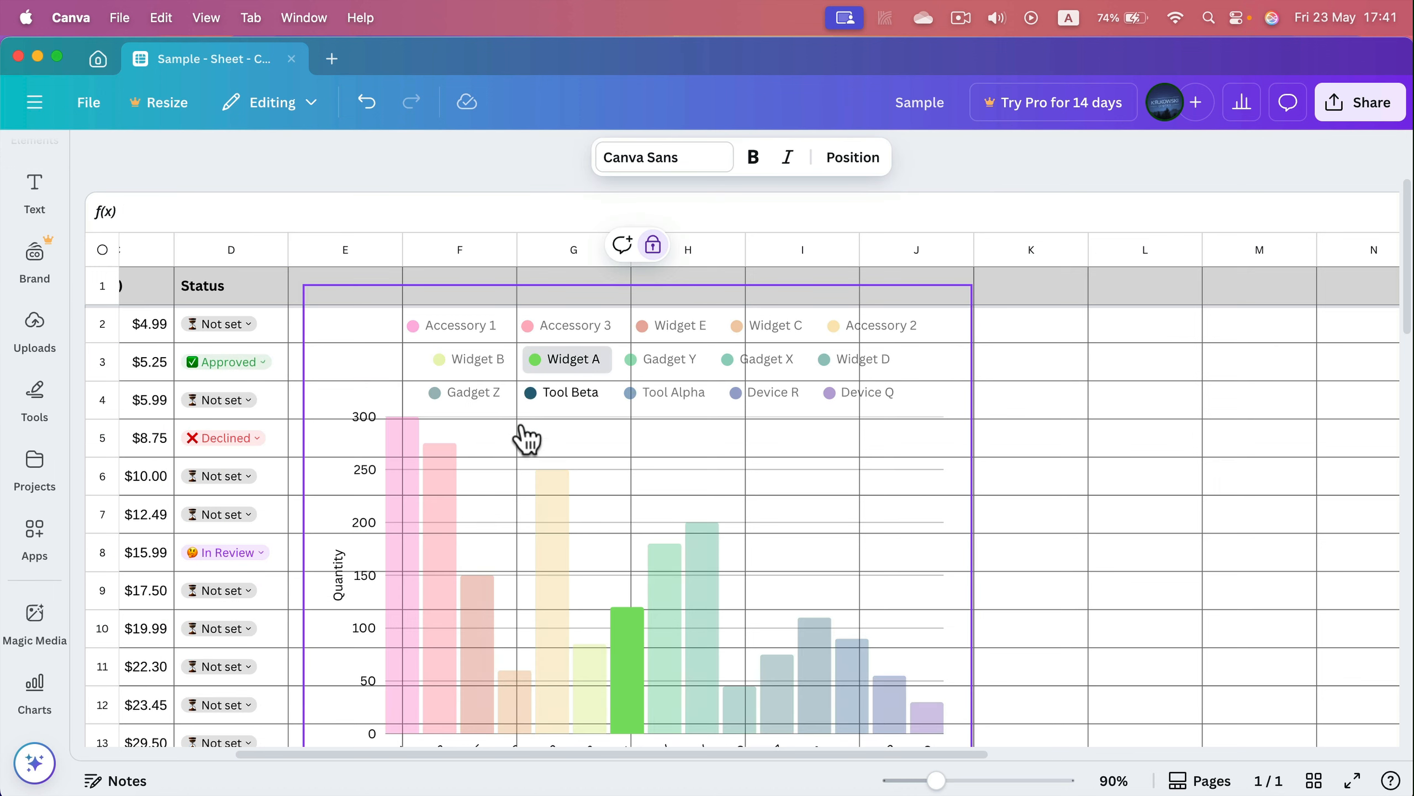
click(995, 388)
click(957, 395)
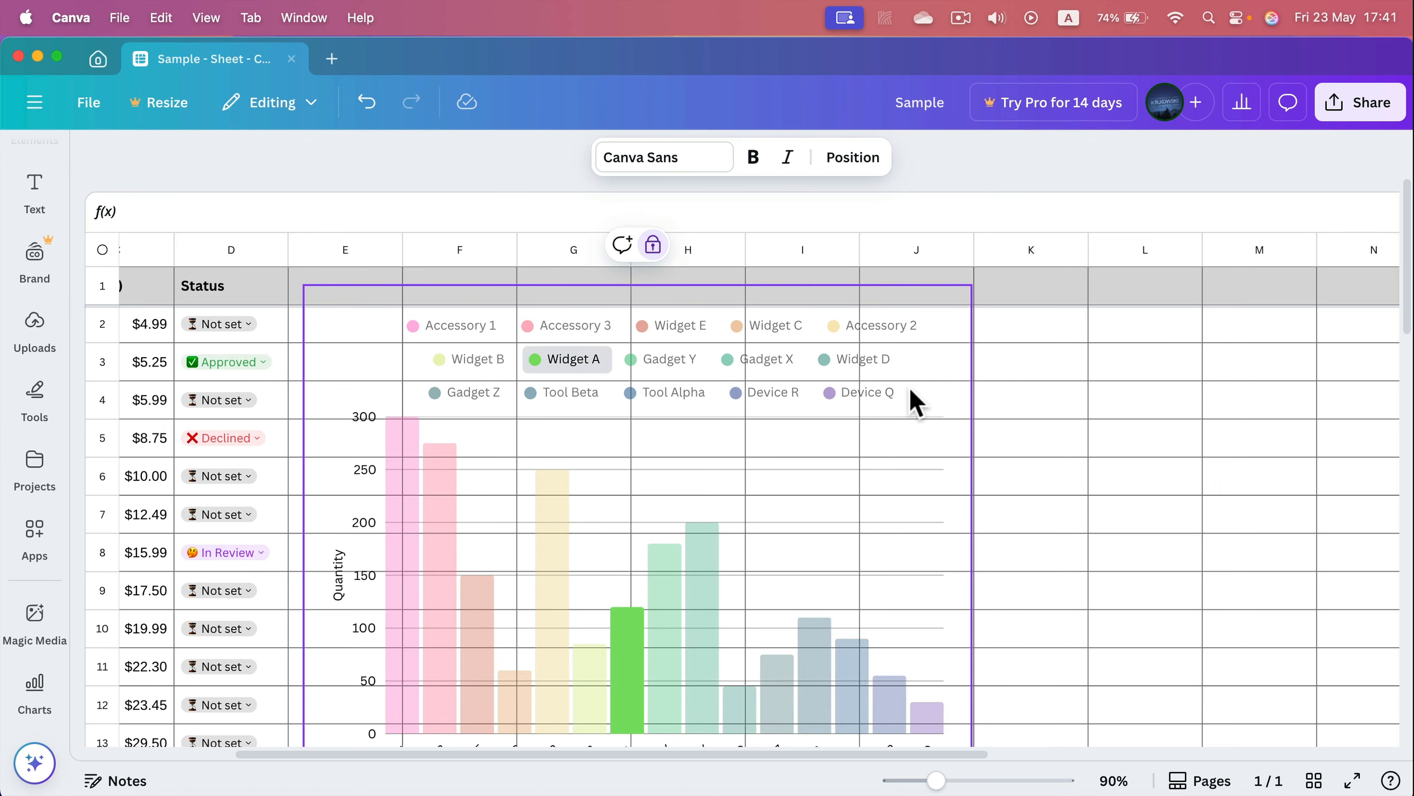
click(576, 368)
click(653, 245)
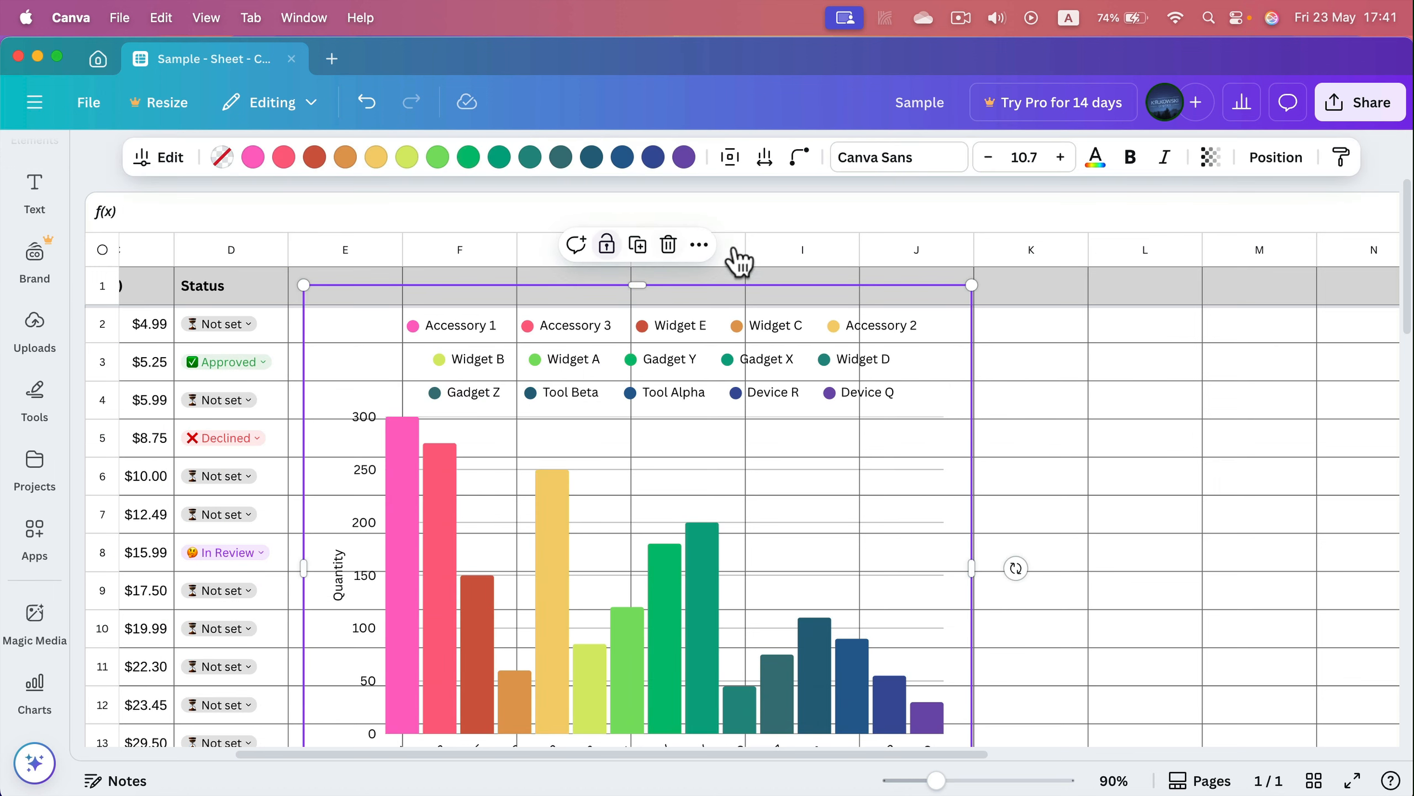
Select cells A1 to B14 and preview a Bar chart for them in Magic Charts
click(1029, 348)
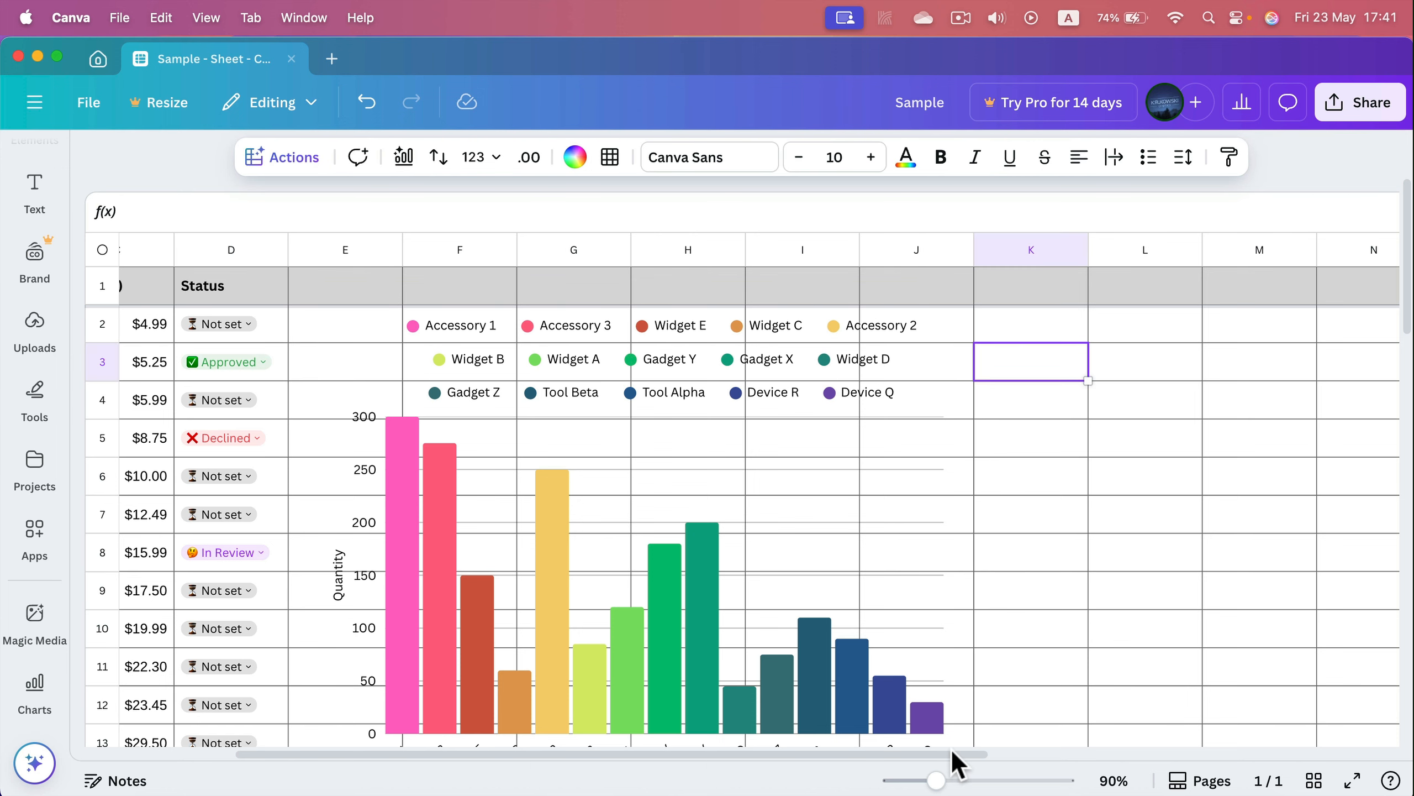
drag(952, 752, 665, 747)
drag(156, 291, 327, 648)
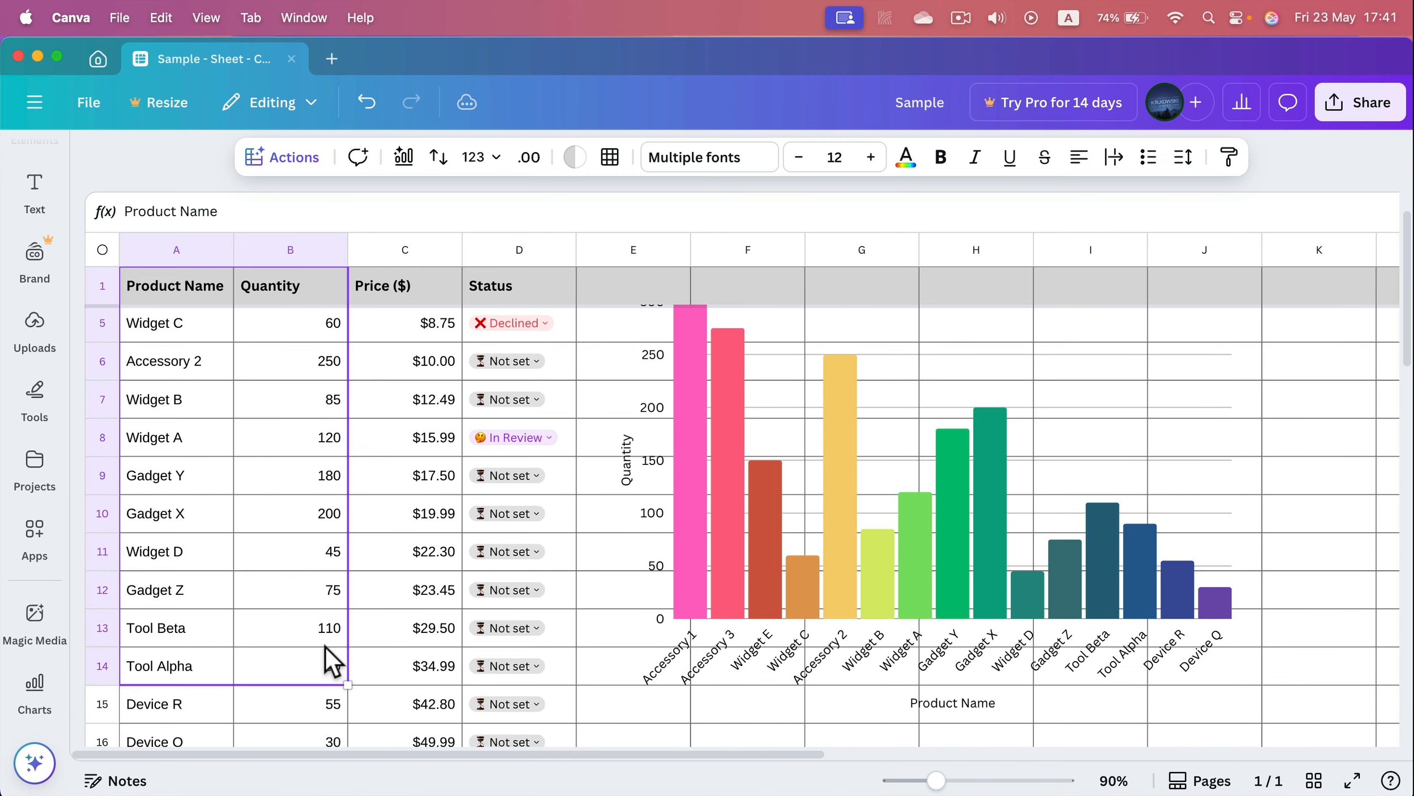
click(404, 157)
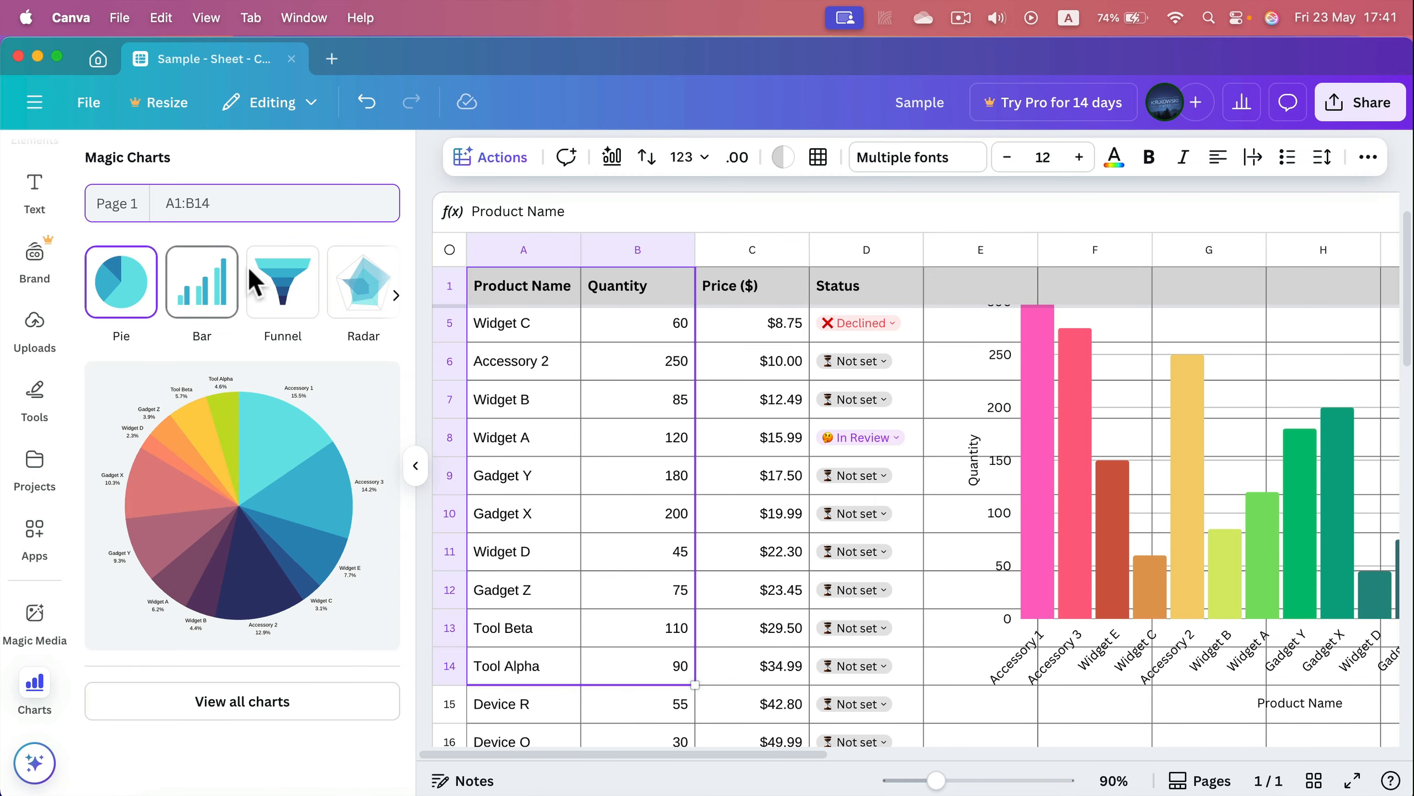
click(287, 285)
click(348, 288)
click(283, 289)
click(180, 288)
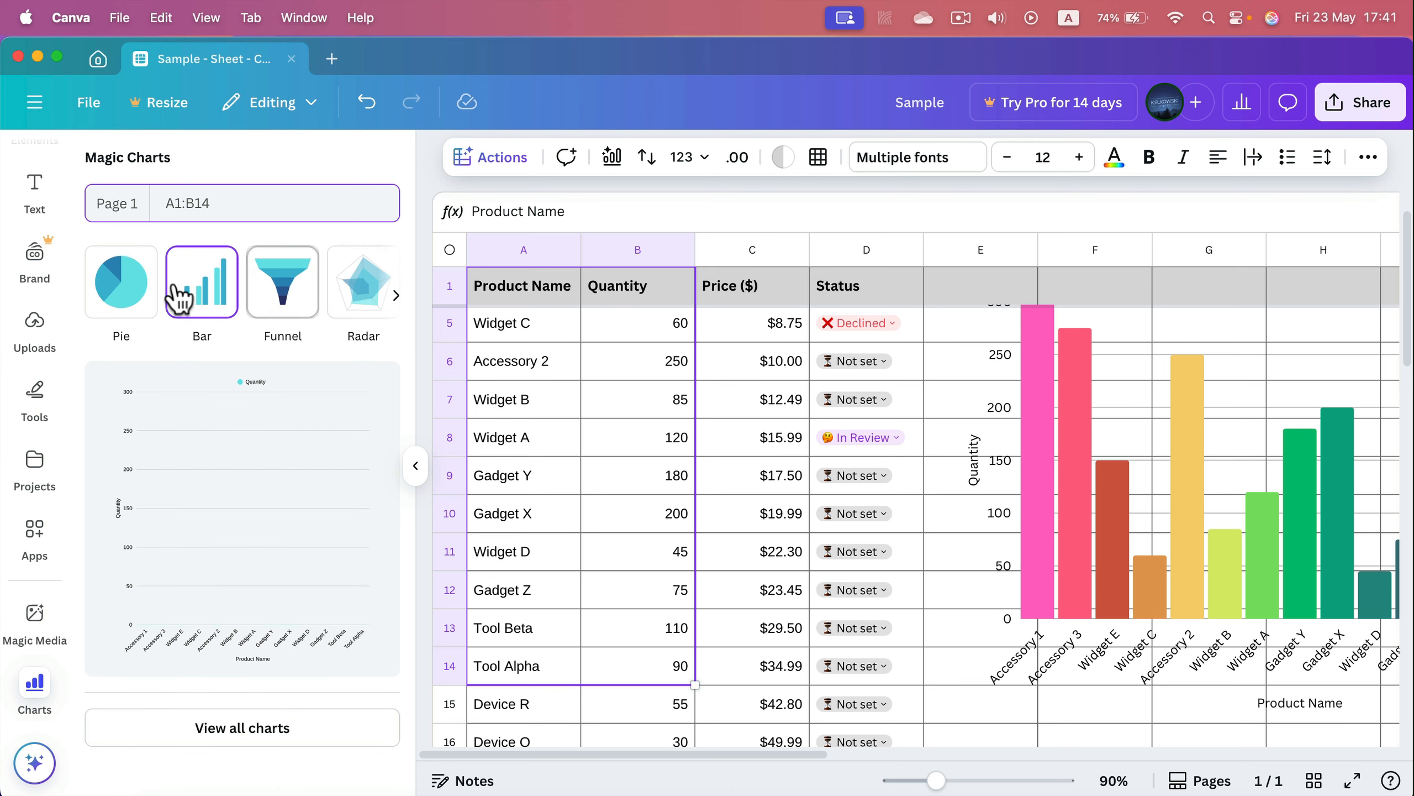